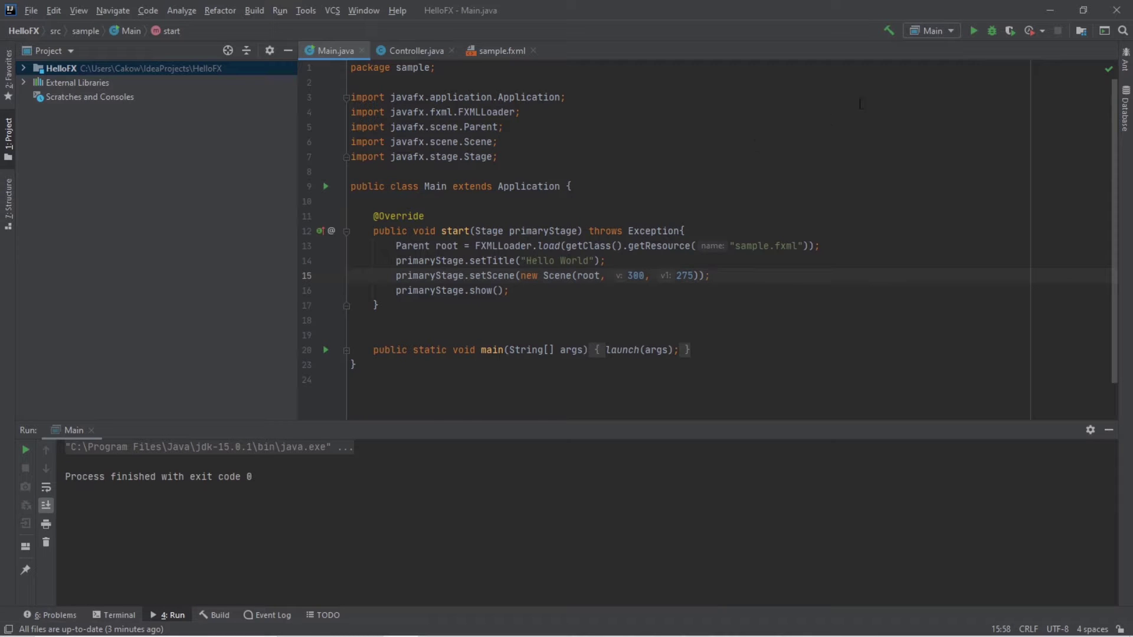
Run HelloFX and move its blank Hello World window down and aside
click(972, 31)
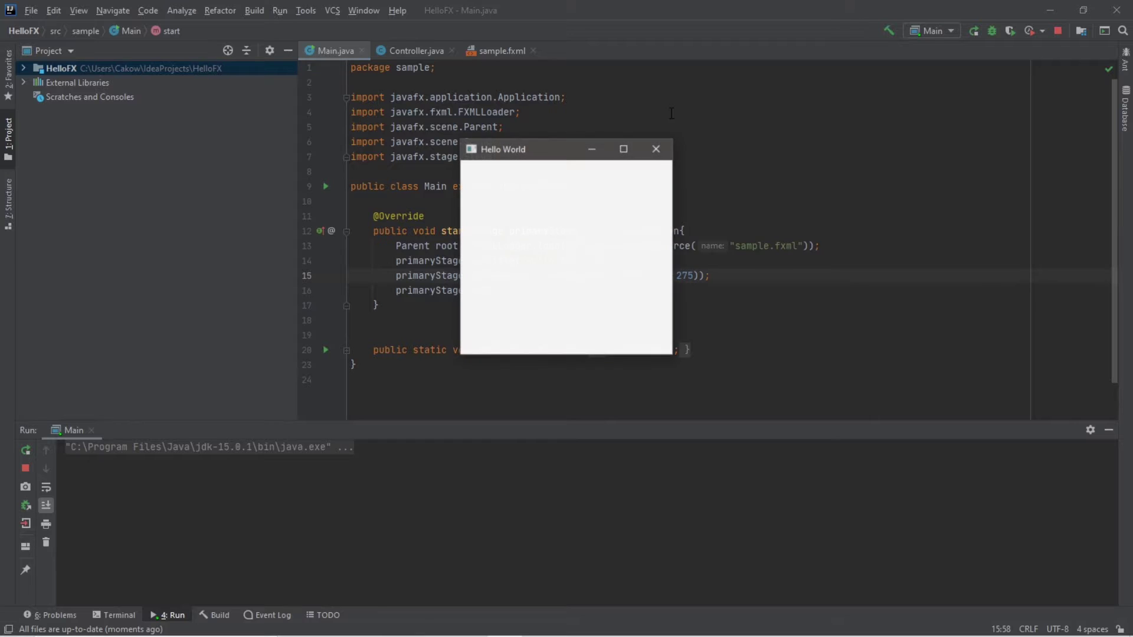
mouse_move(542, 151)
mouse_down()
mouse_move(485, 232)
mouse_move(565, 174)
mouse_up()
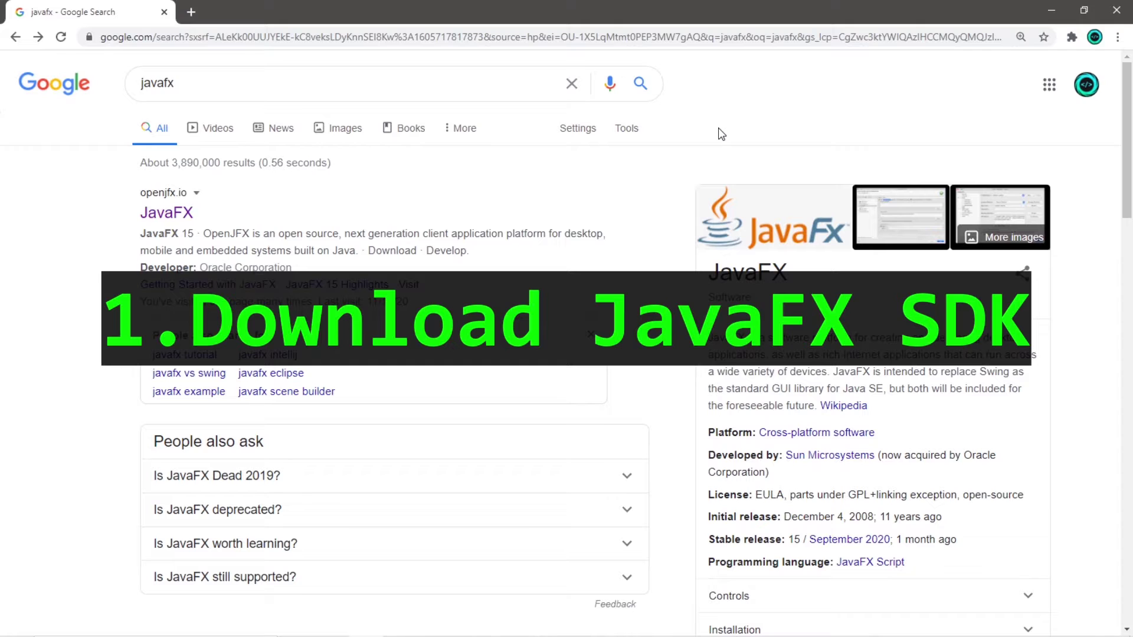
Open the official openjfx.io site from the JavaFX search results
double_click(305, 88)
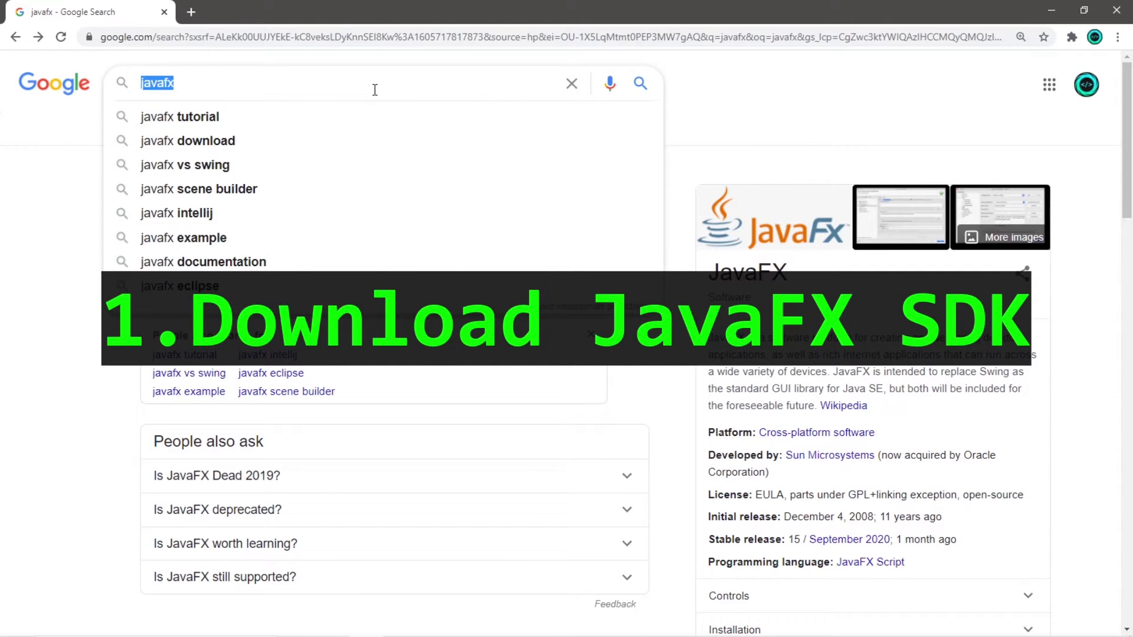
click(752, 106)
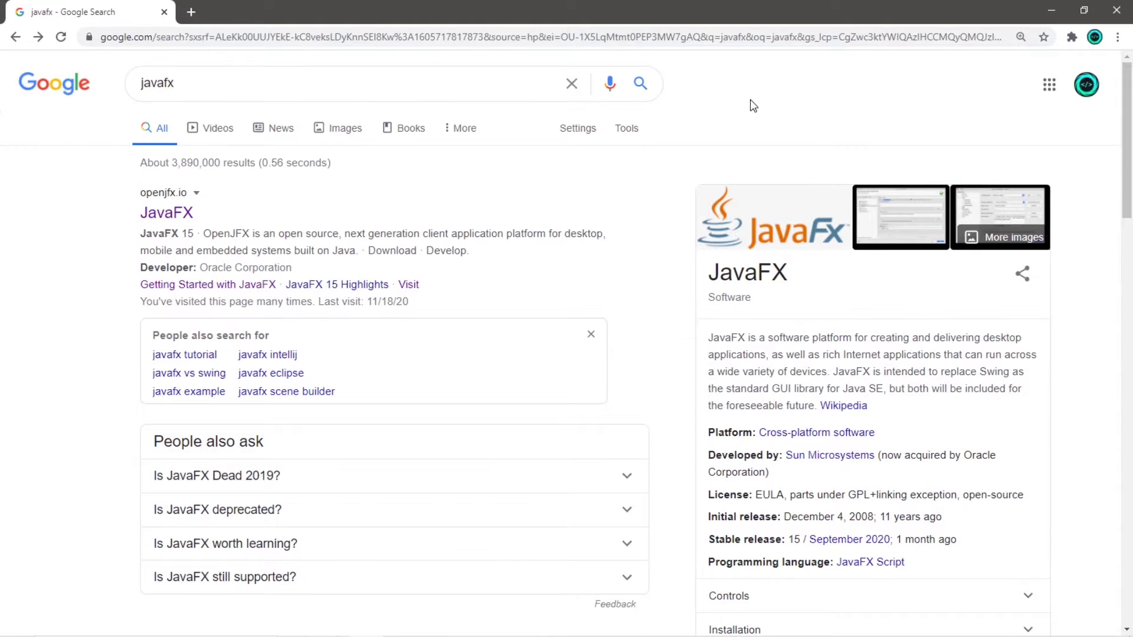
click(167, 213)
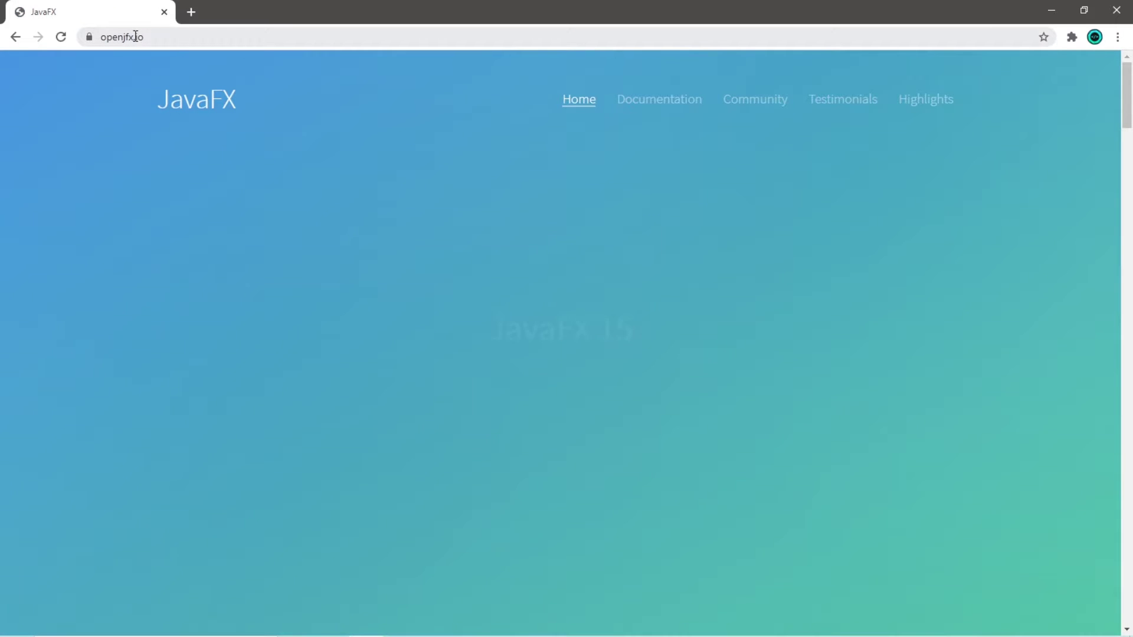
Go to the Getting Started guide's JavaFX and IntelliJ non-modular IDE section
click(124, 36)
click(367, 96)
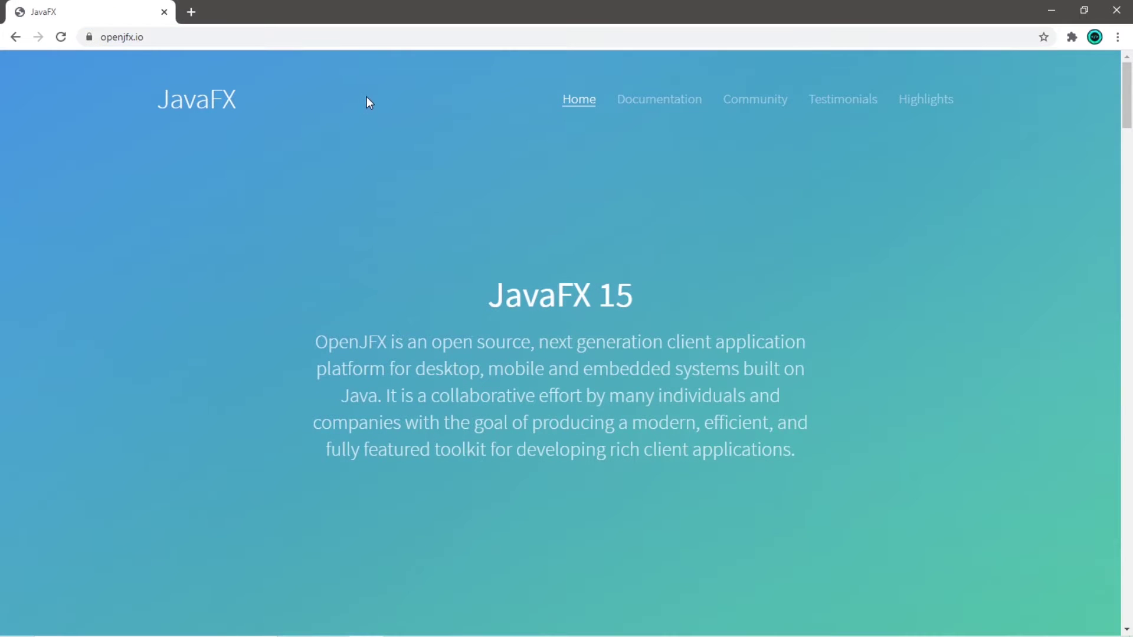
scroll(585, 220, down, 5)
scroll(586, 220, down, 5)
scroll(585, 265, down, 3)
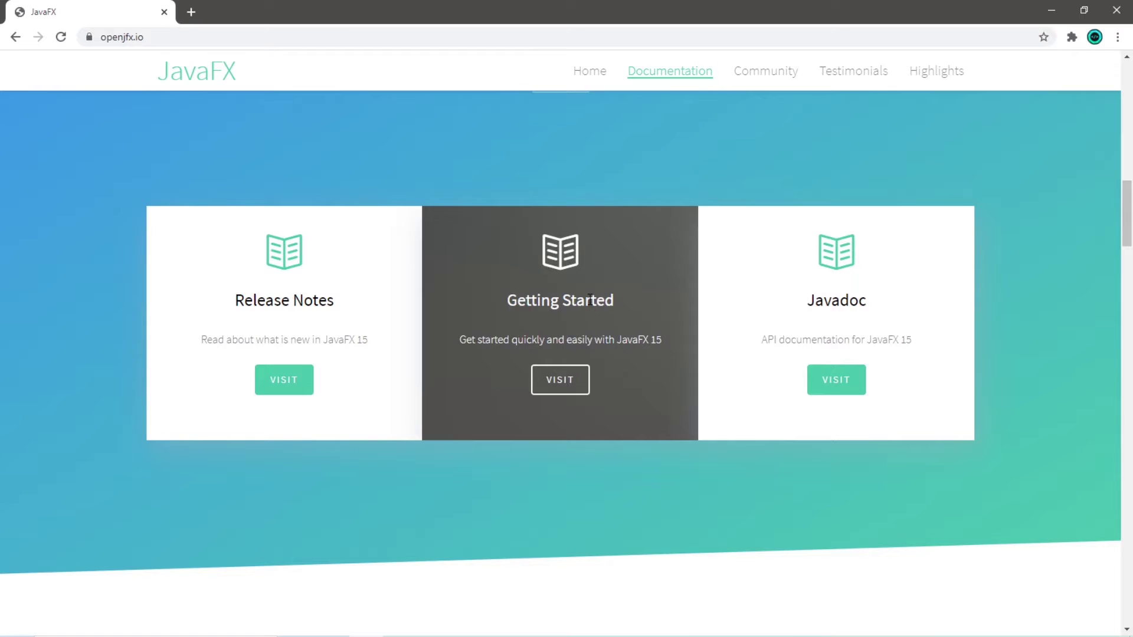
click(560, 380)
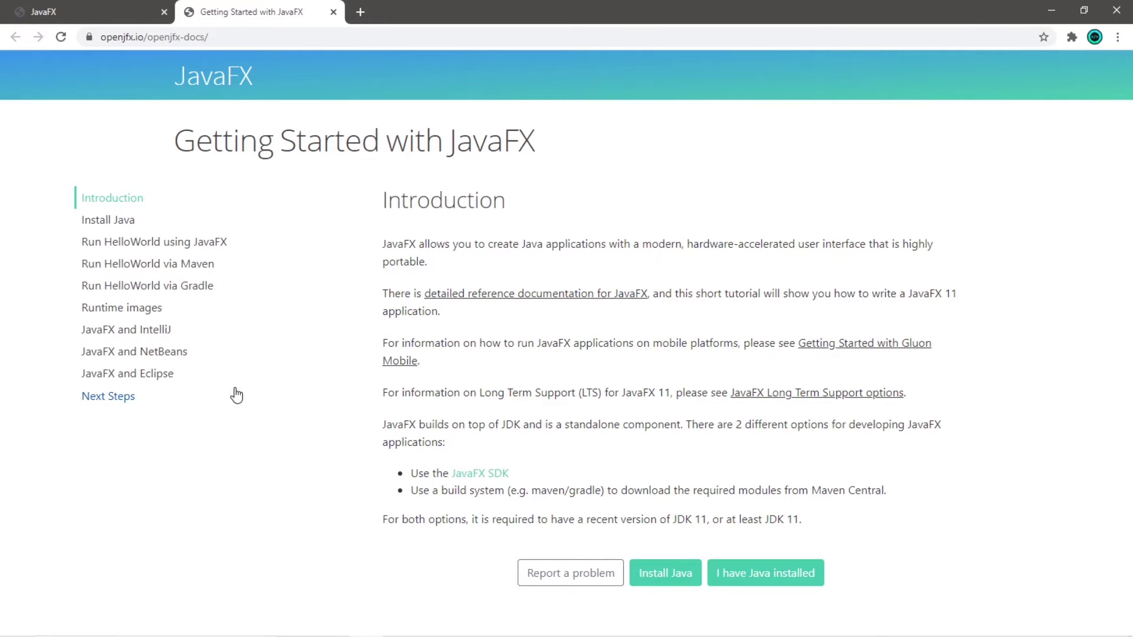
click(108, 329)
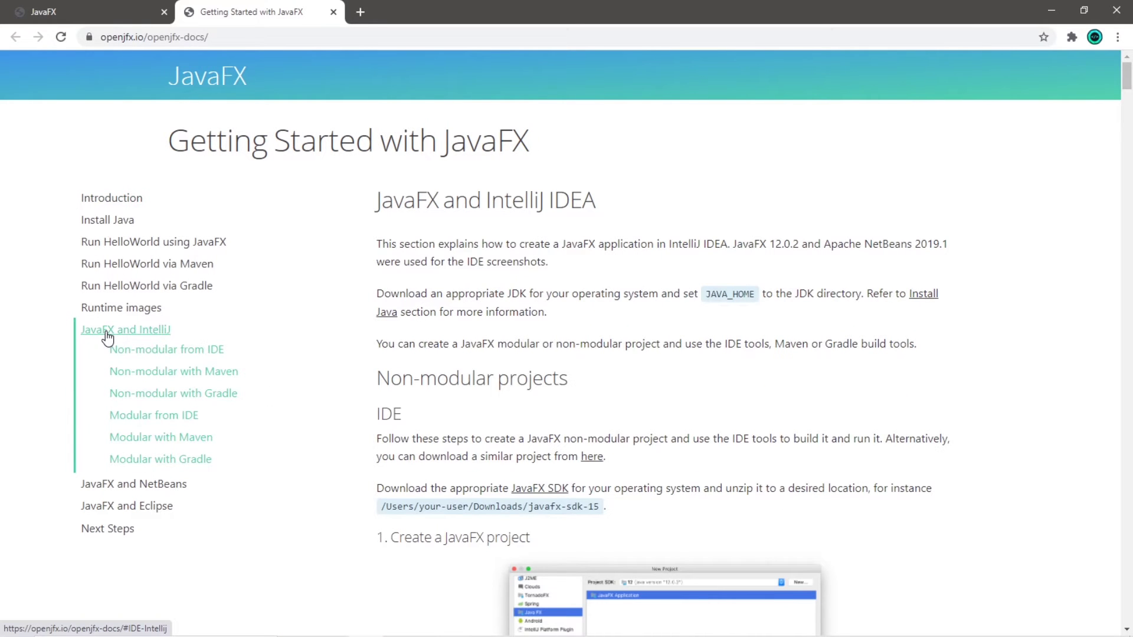
click(148, 355)
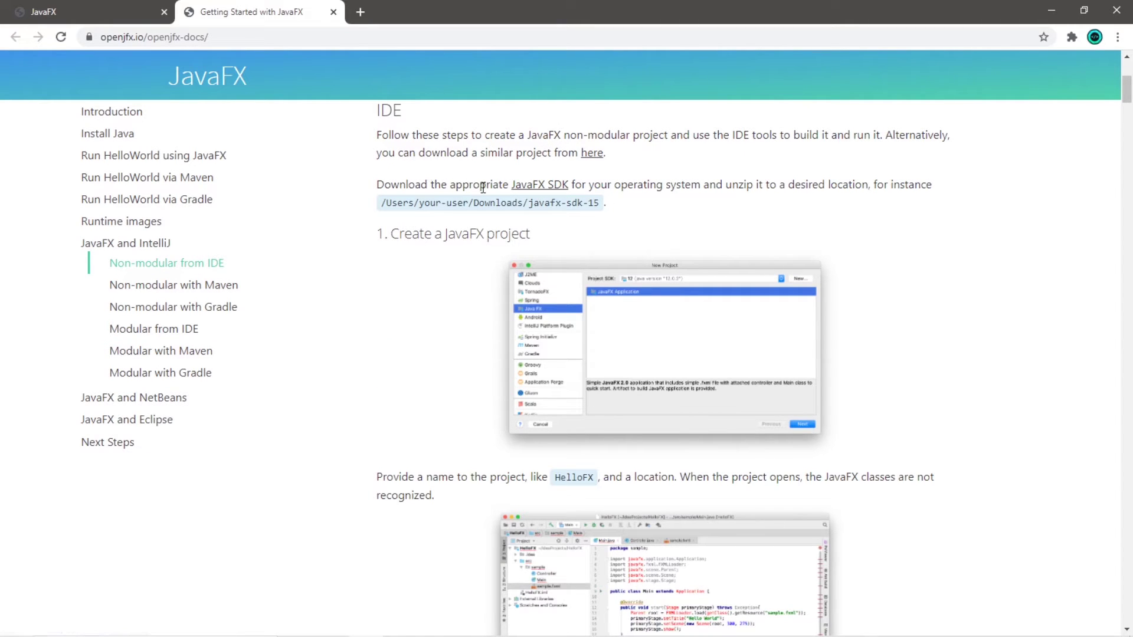
Download the JavaFX 15.0.1 Windows x64 SDK zip from Gluon's latest release list
click(549, 185)
scroll(421, 215, down, 5)
scroll(421, 216, down, 5)
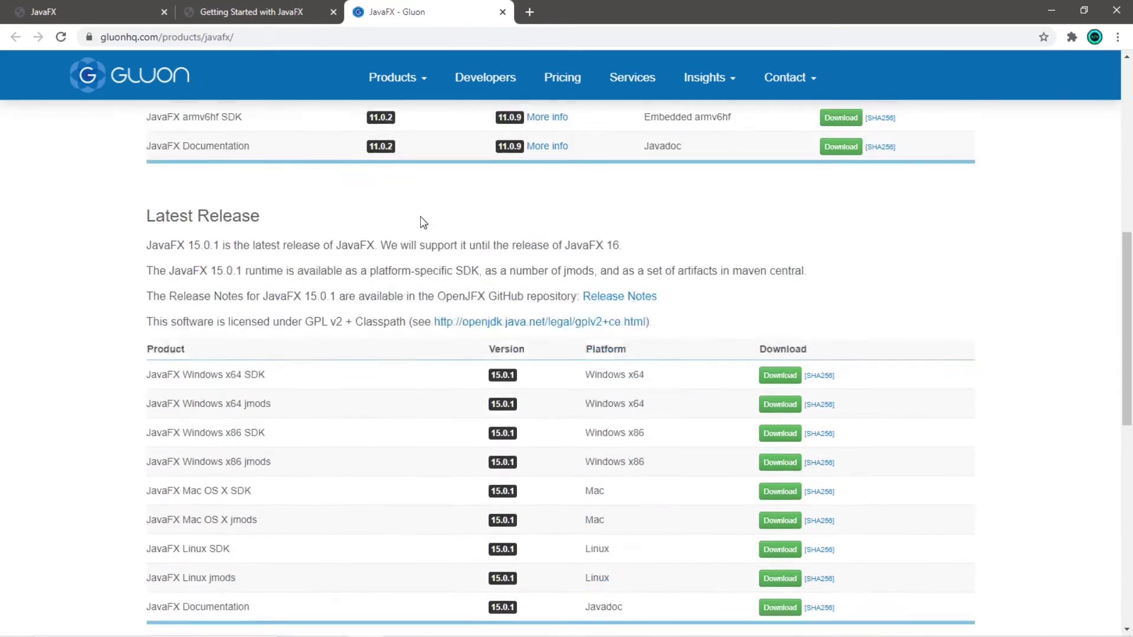
scroll(420, 220, down, 3)
scroll(274, 239, up, 2)
scroll(292, 160, down, 1)
drag(293, 159, 151, 151)
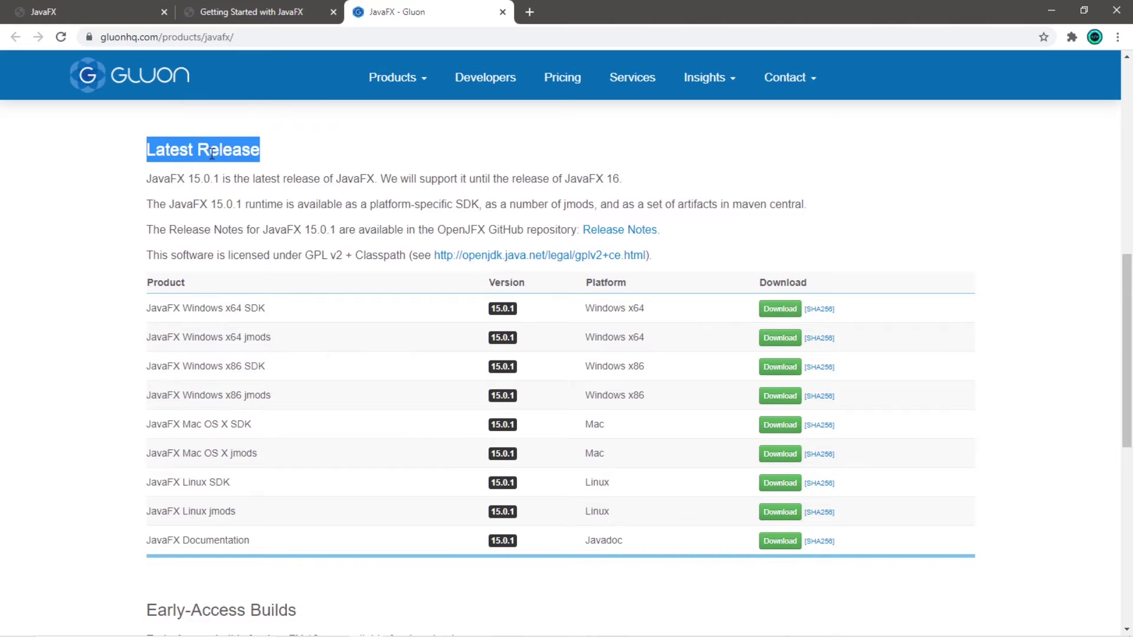
click(212, 152)
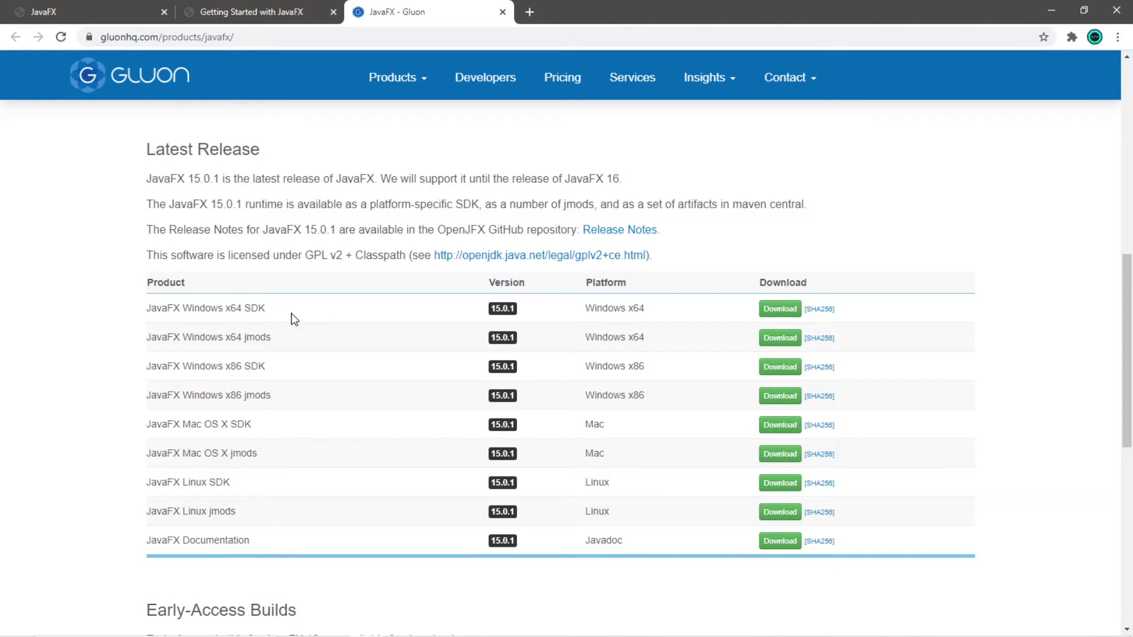
drag(265, 308, 137, 309)
click(976, 304)
click(779, 309)
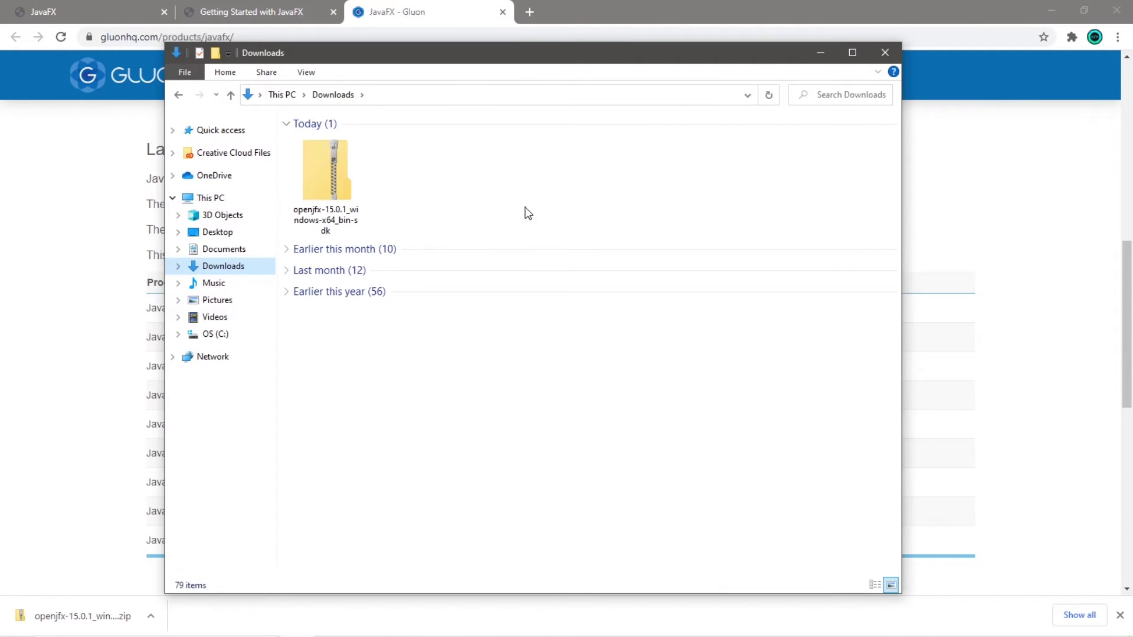
Extract the openjfx zip in Downloads into an openjfx-15.0.1 folder
click(335, 169)
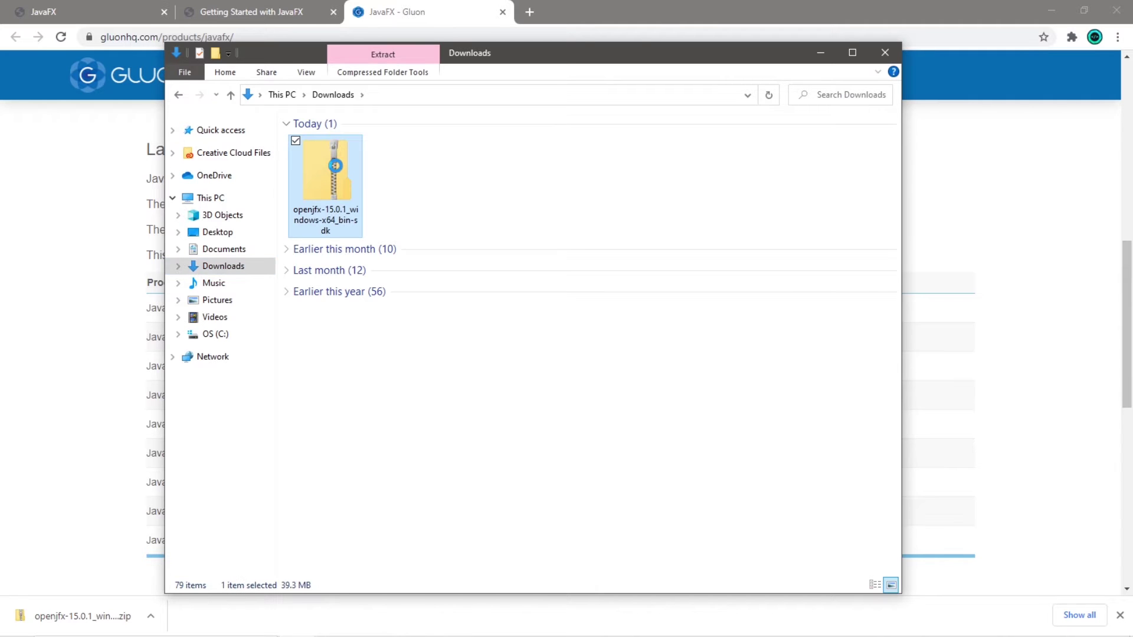
right_click(336, 169)
click(264, 243)
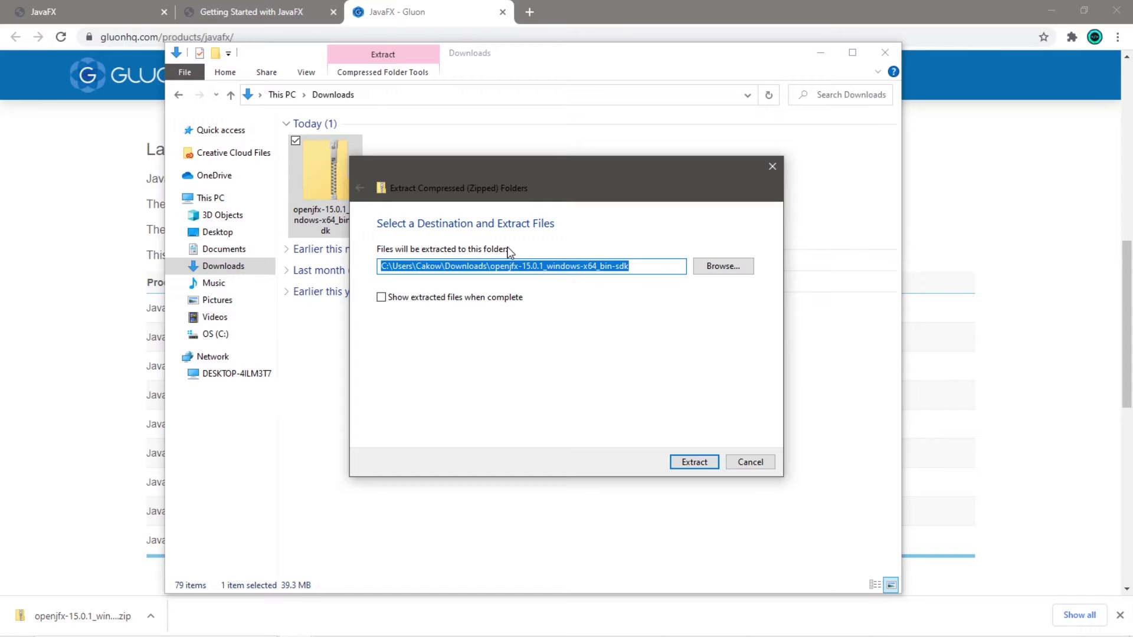
click(693, 462)
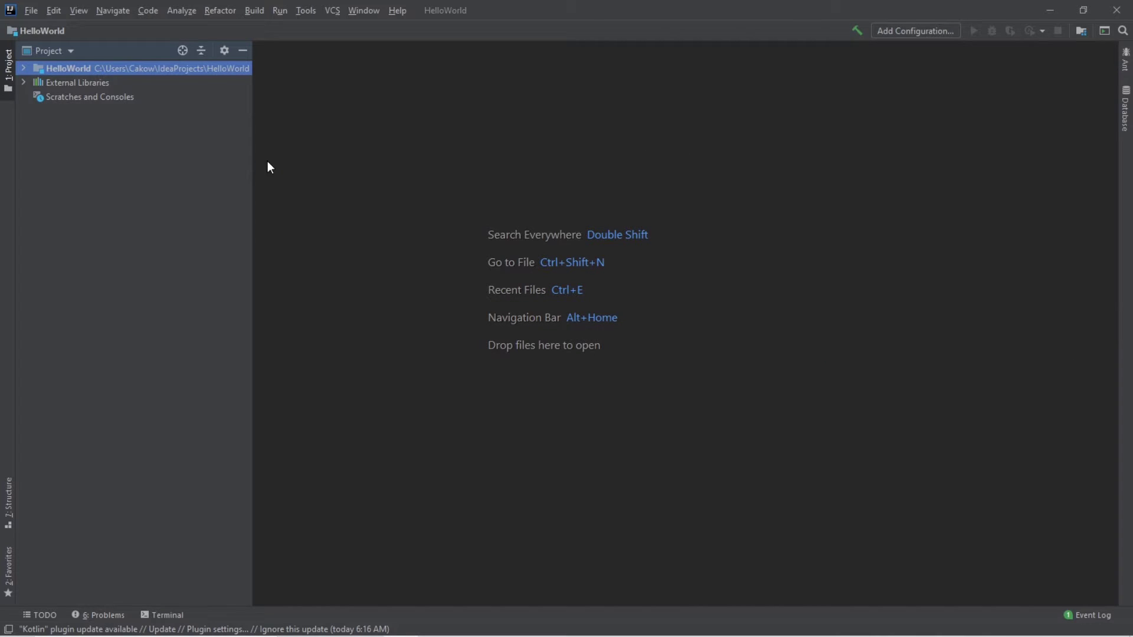
Start a new project with Java 15.0.1 as the project SDK
click(34, 10)
mouse_move(46, 28)
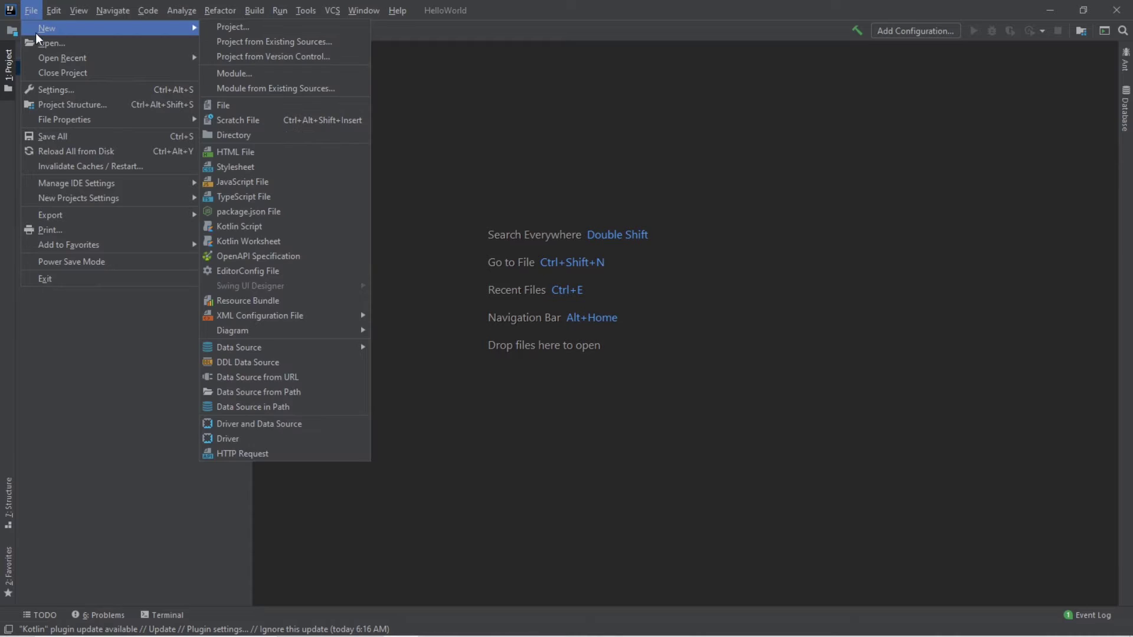
click(213, 31)
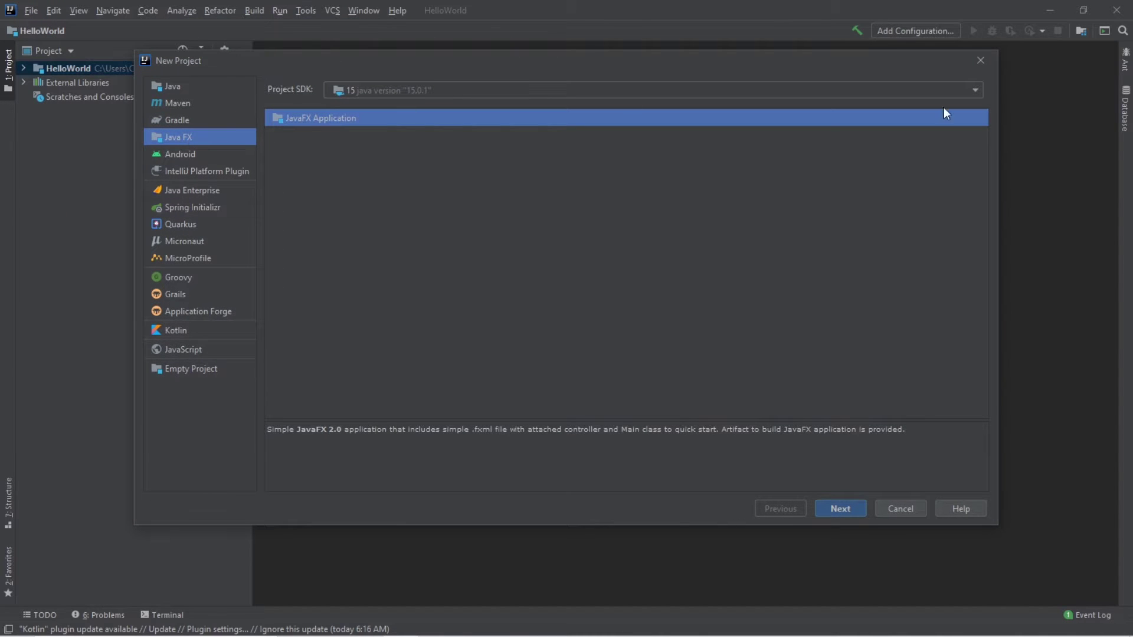
click(975, 89)
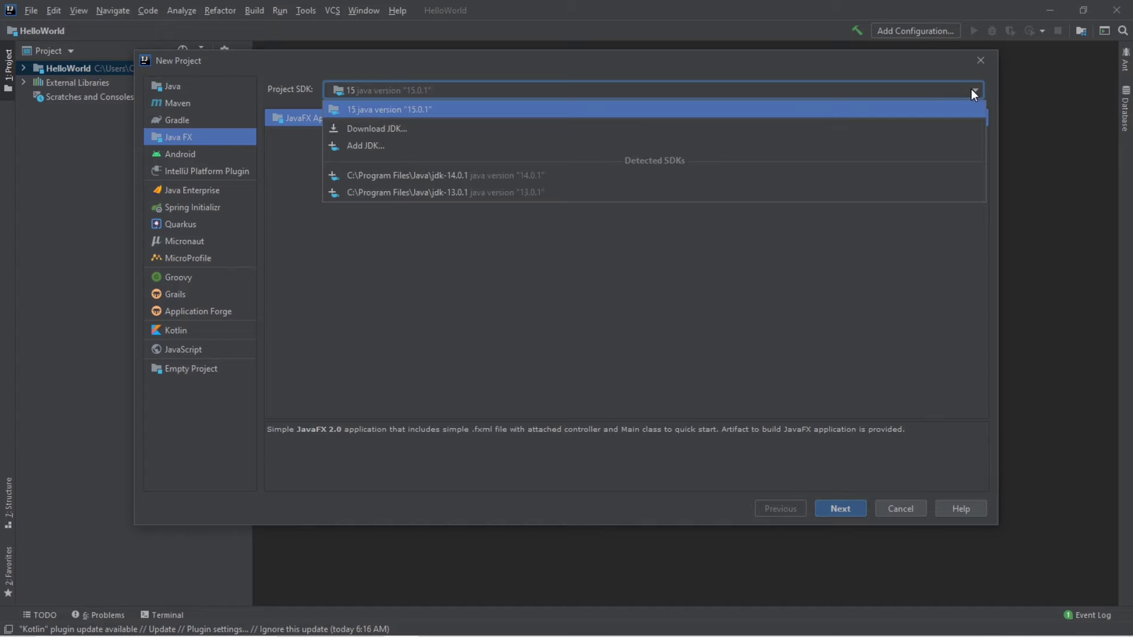
click(456, 110)
Name the project HelloFX at its default location and finish the wizard
click(840, 508)
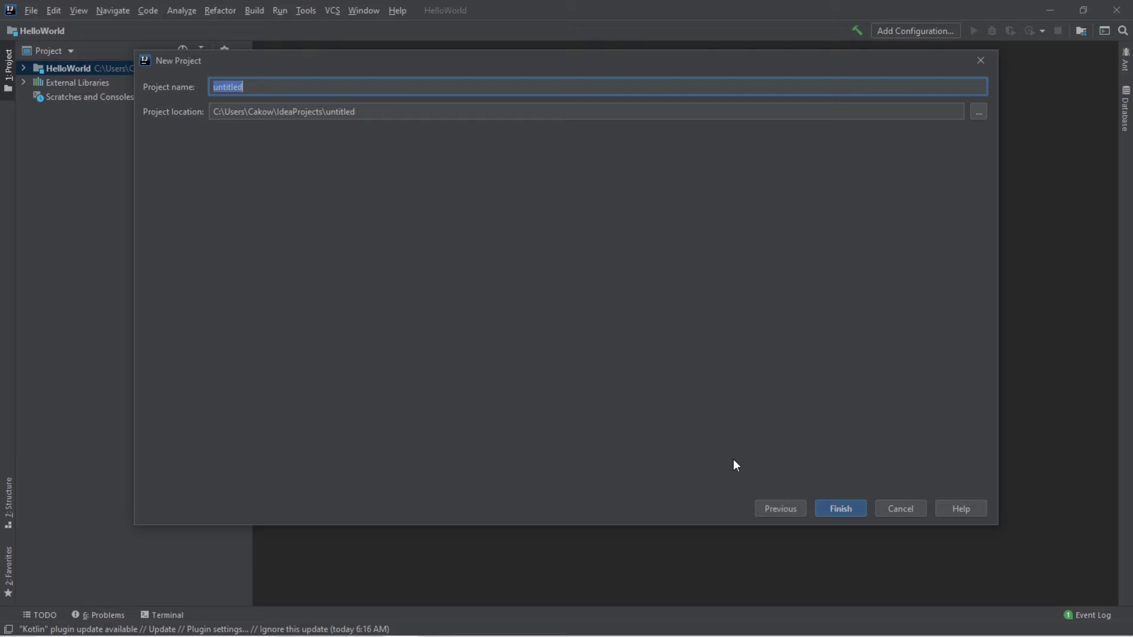
key(BackSpace)
text(Hello)
text(FX)
click(849, 511)
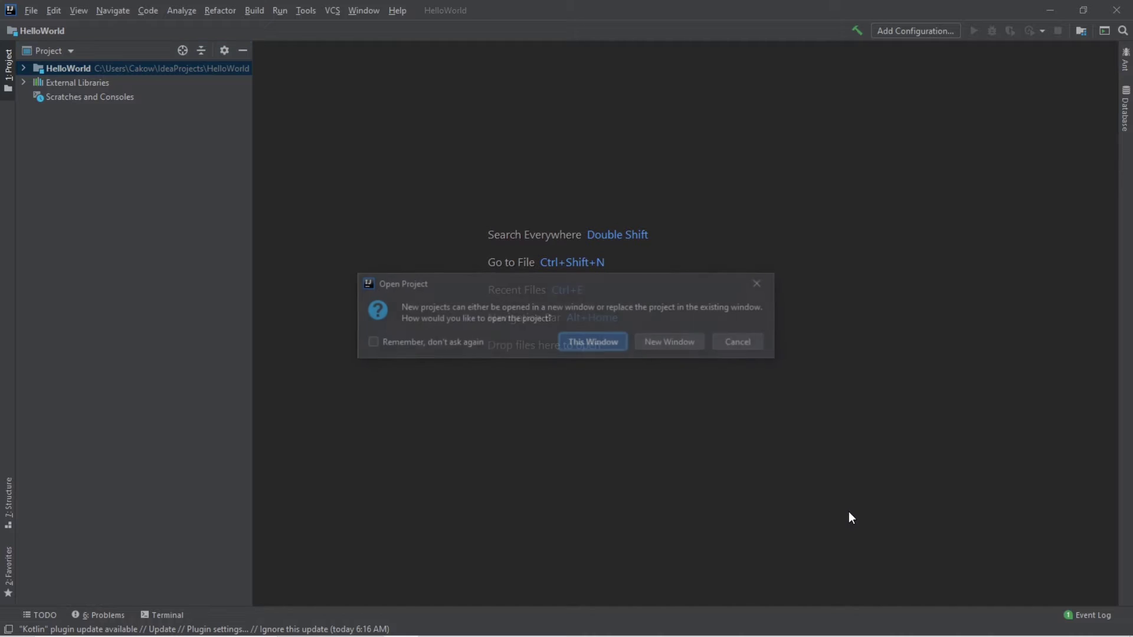
Open HelloFX in this window and review Main.java's error-flagged JavaFX code
click(592, 342)
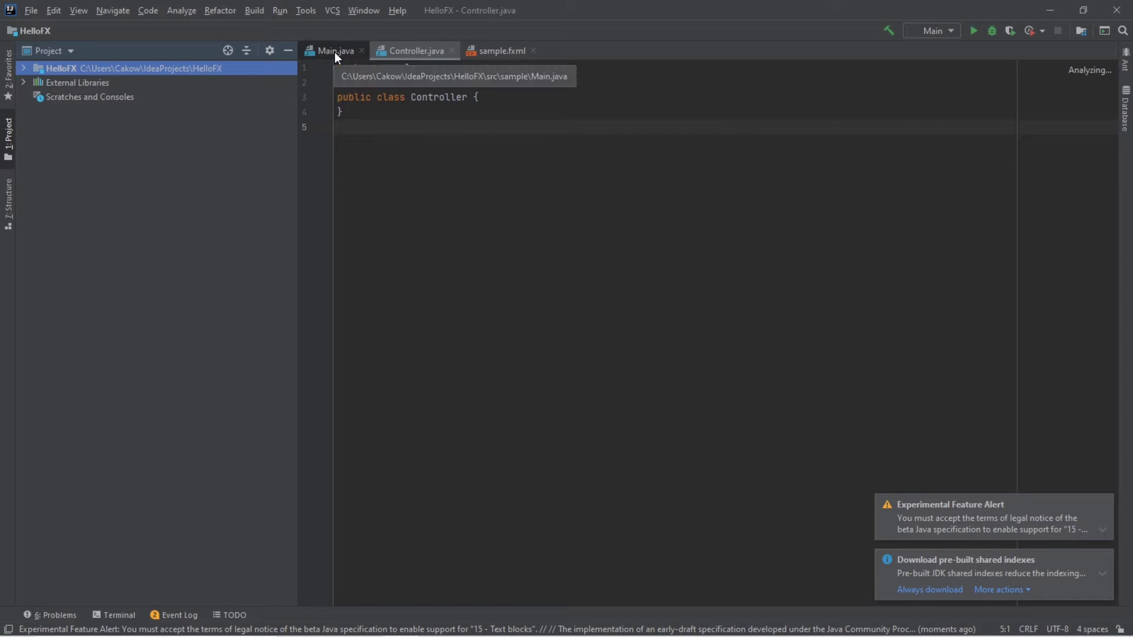
click(335, 53)
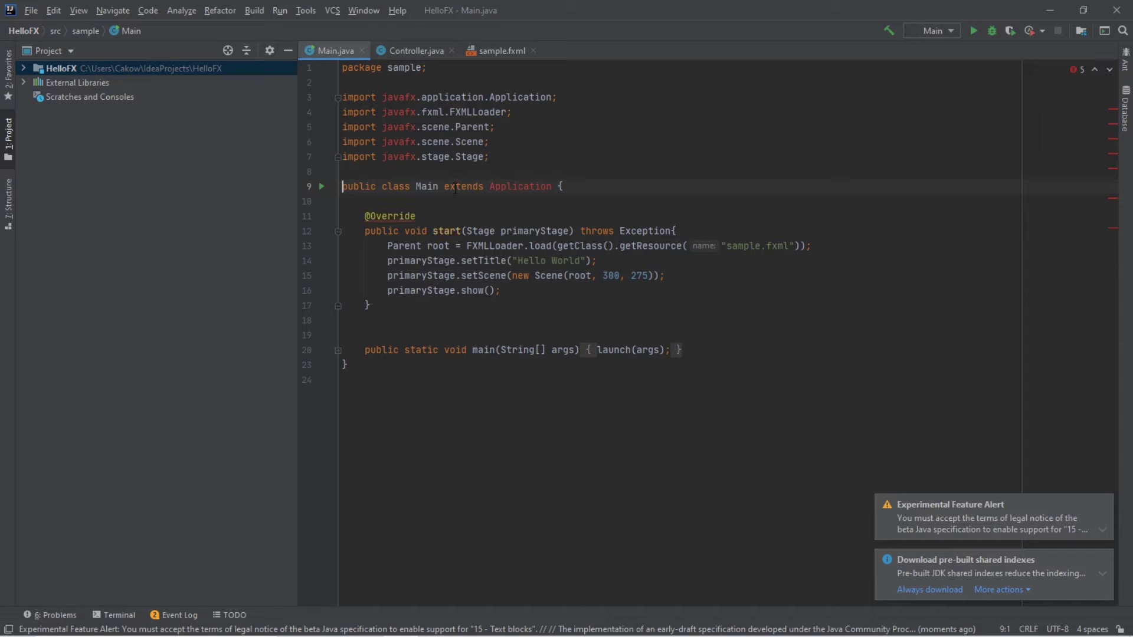
drag(364, 216, 550, 389)
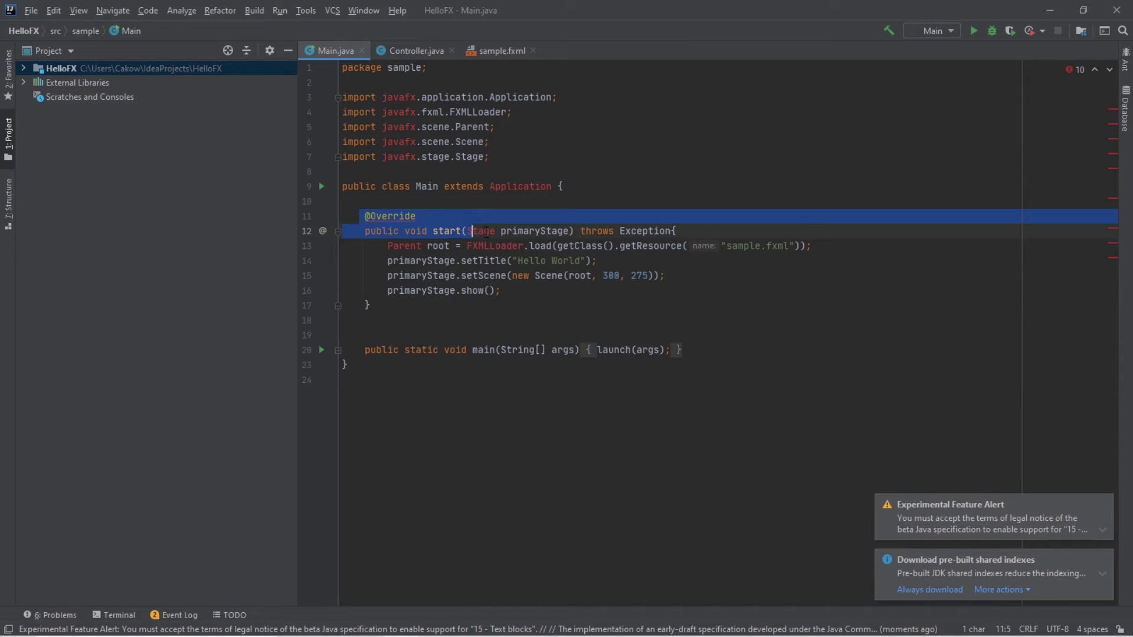
click(549, 410)
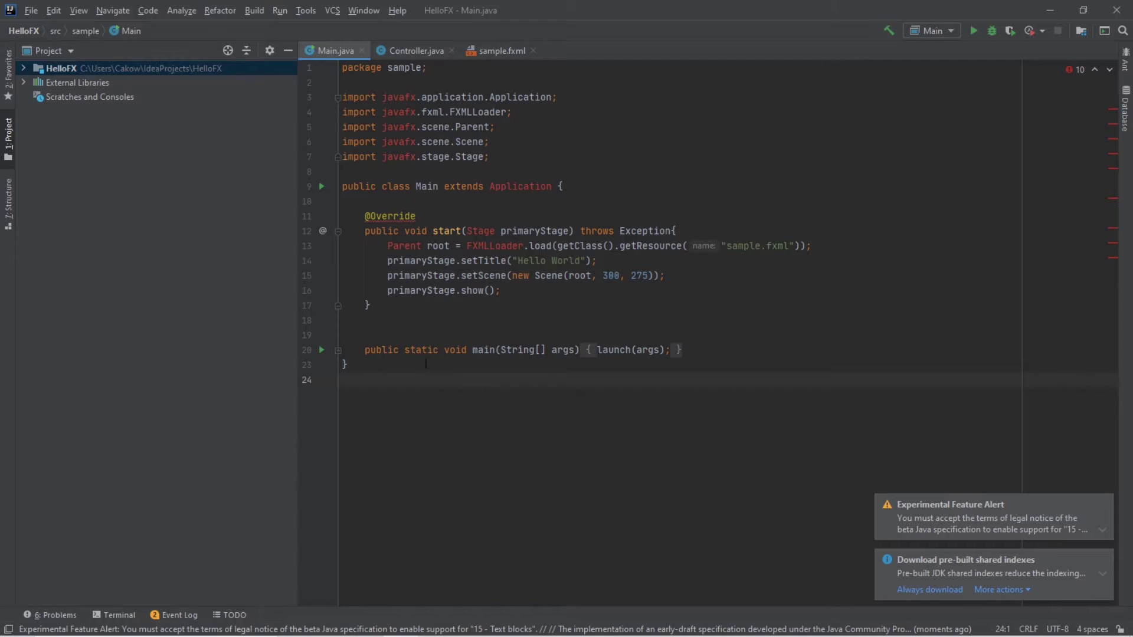
key(ctrl+a)
click(440, 364)
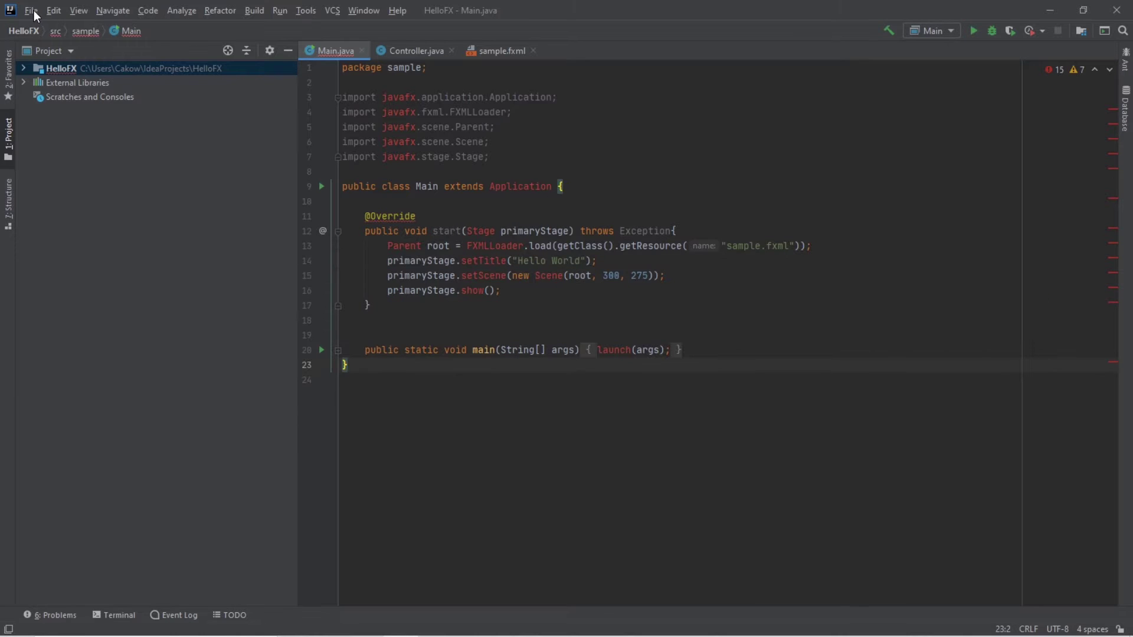
Start adding a new Java library in HelloFX's Project Structure settings
click(34, 10)
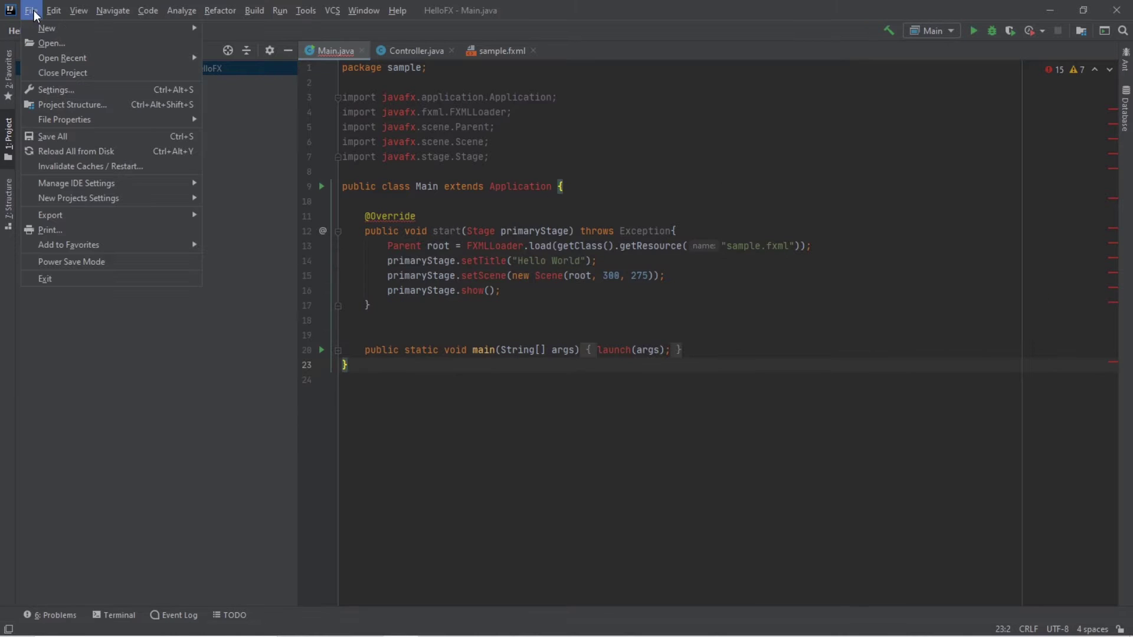
click(74, 105)
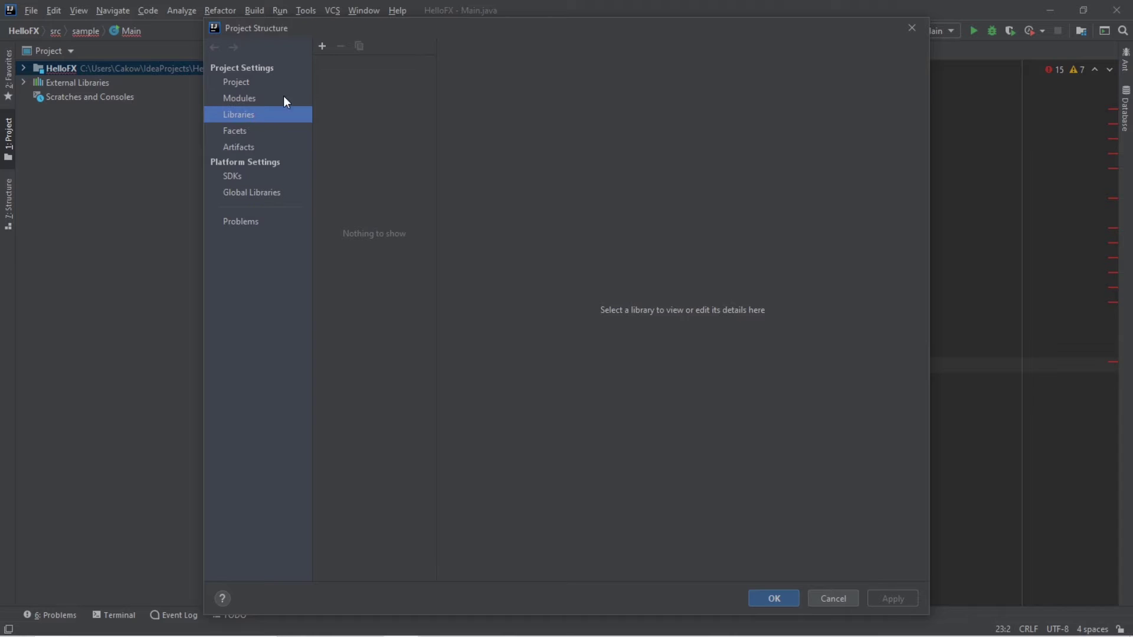
click(321, 46)
click(341, 79)
scroll(488, 278, up, 3)
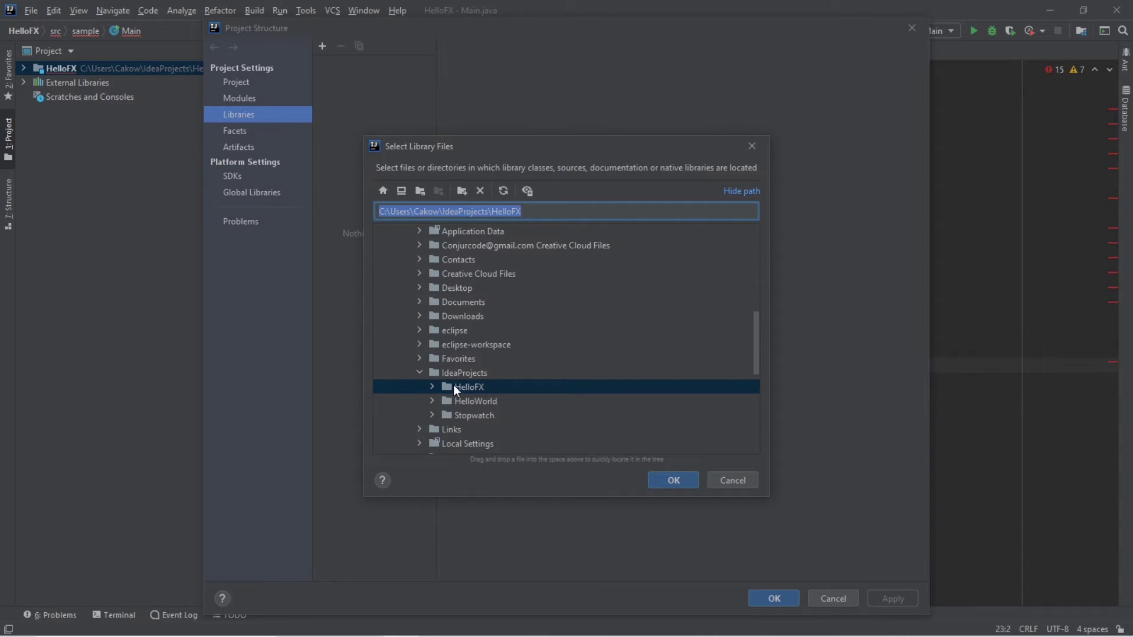
Choose the javafx-sdk-15.0.1 lib folder from Downloads, attach it to HelloFX, and apply
click(420, 316)
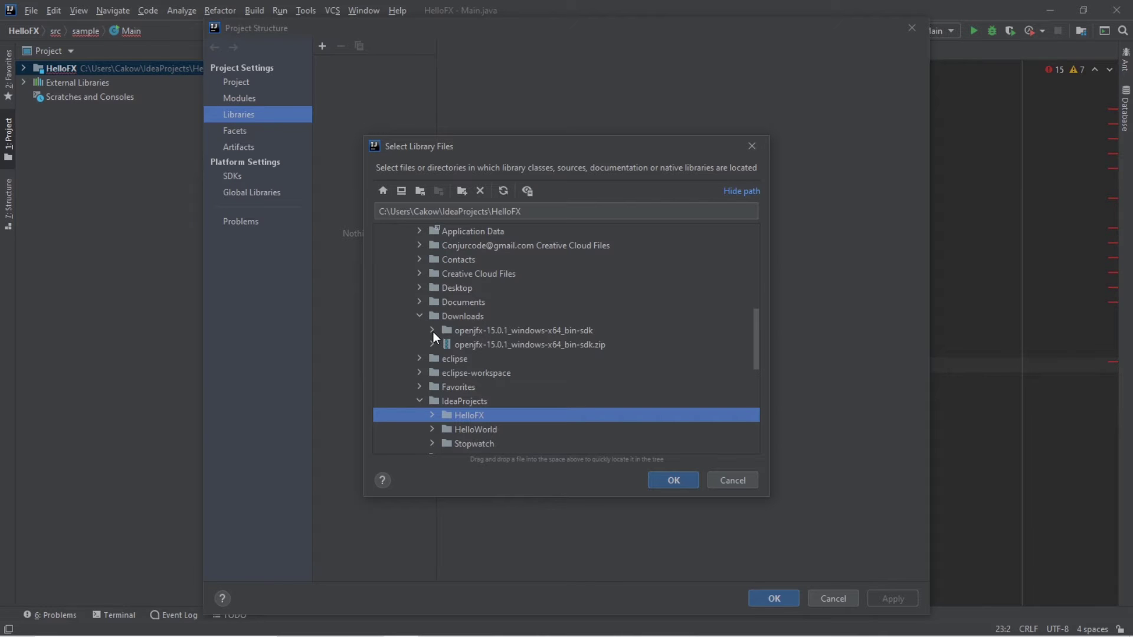
click(430, 329)
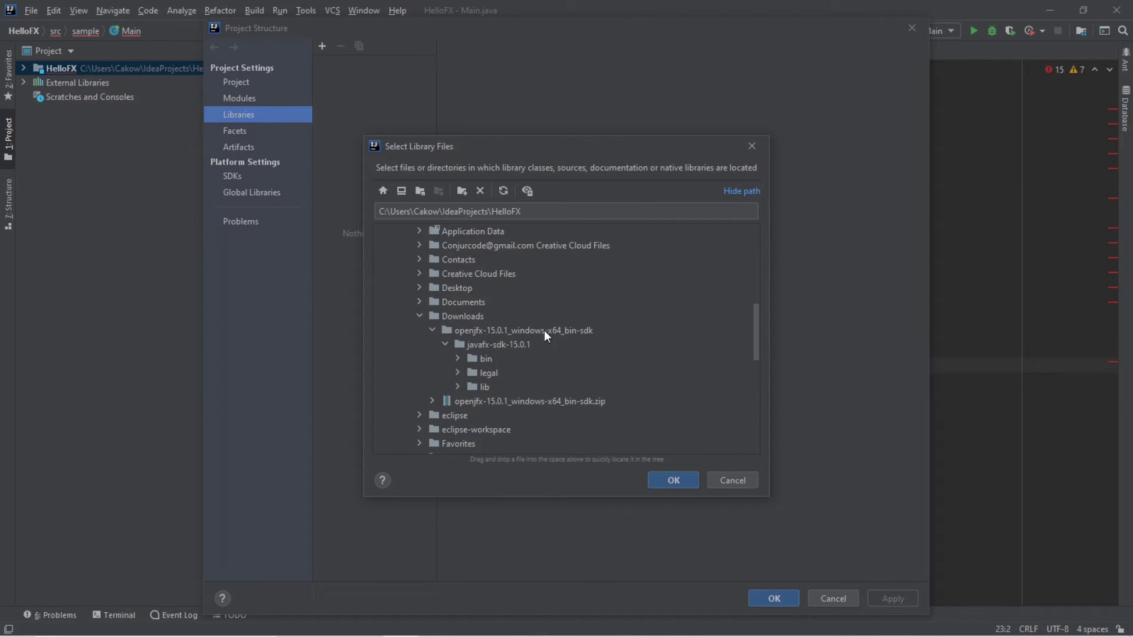
click(478, 388)
click(675, 481)
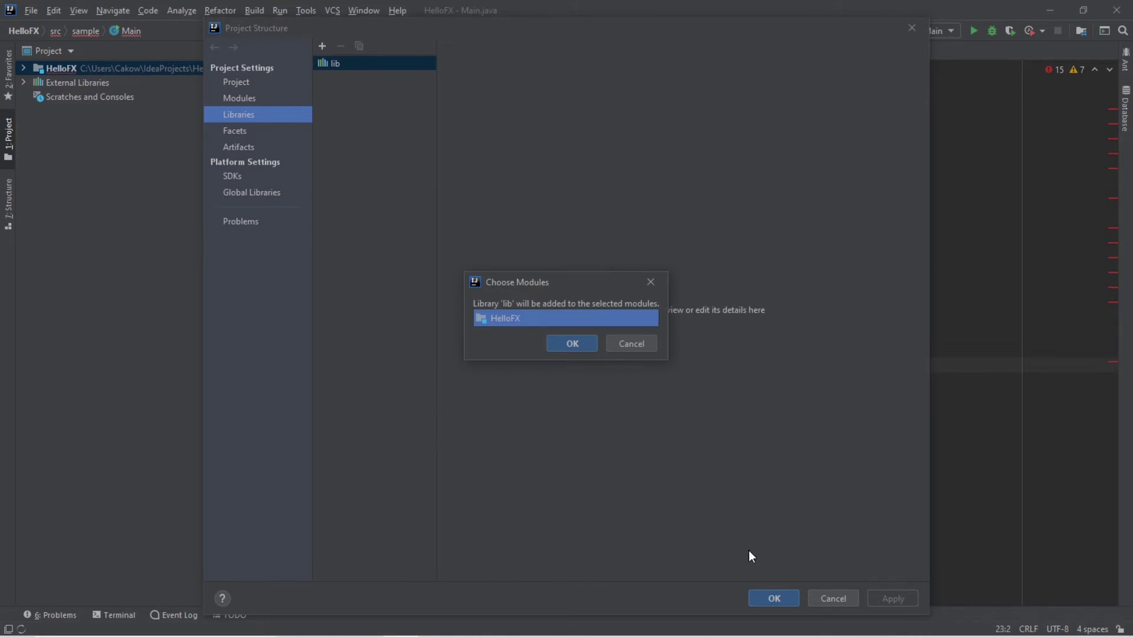
click(558, 343)
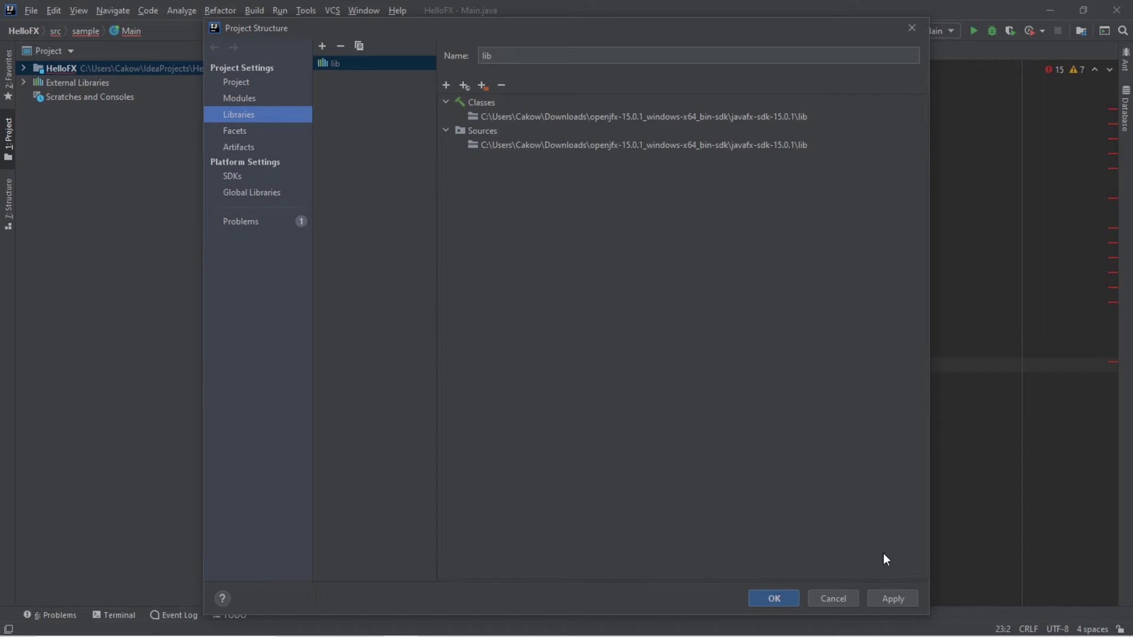
click(891, 598)
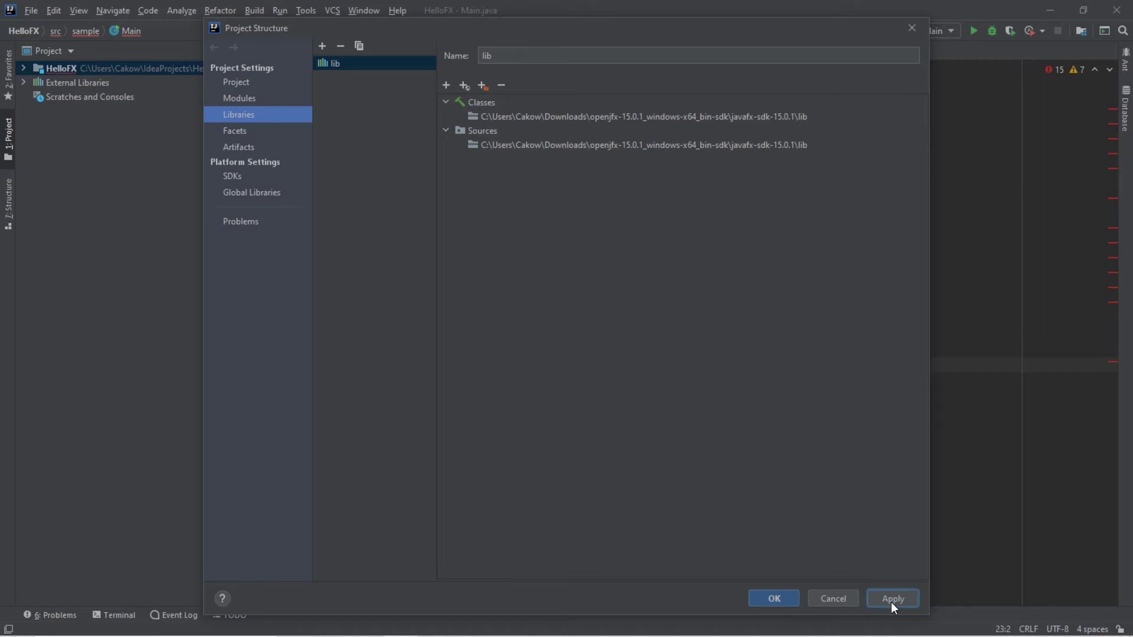
click(773, 599)
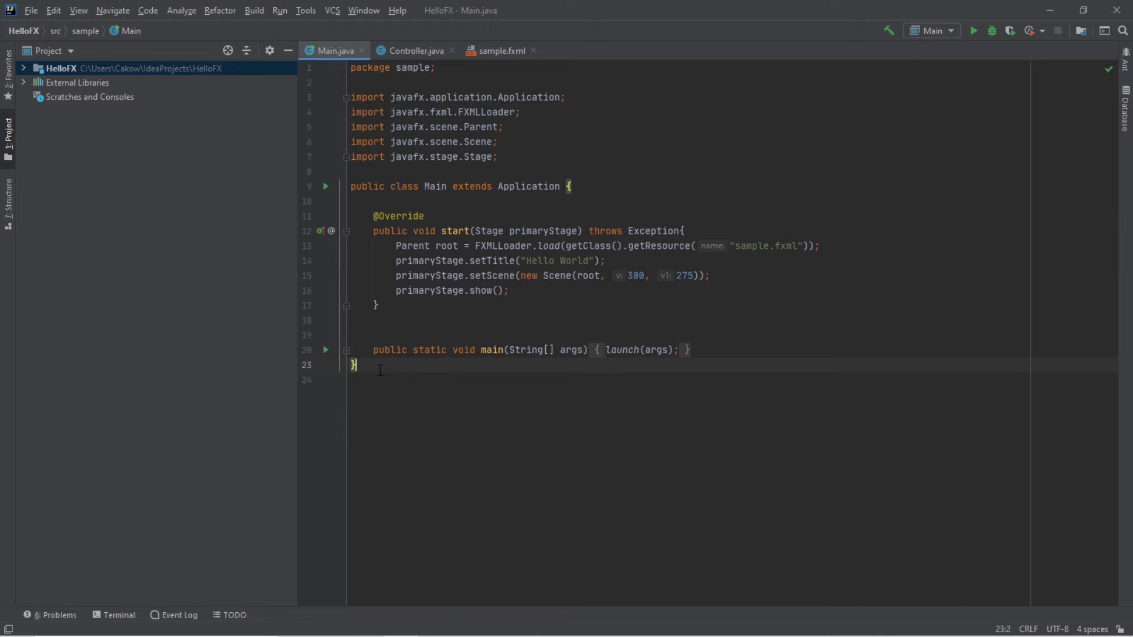
Confirm Main.java now resolves, then switch back to the openjfx.io guide
mouse_move(355, 365)
mouse_down()
mouse_move(361, 127)
mouse_move(351, 67)
mouse_up()
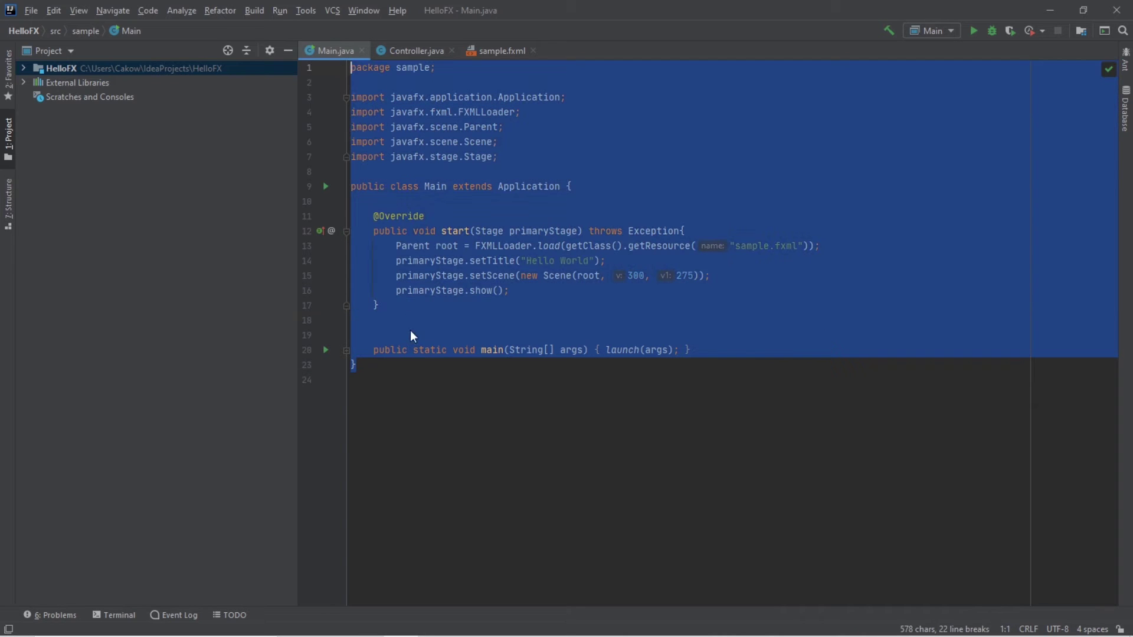
click(396, 364)
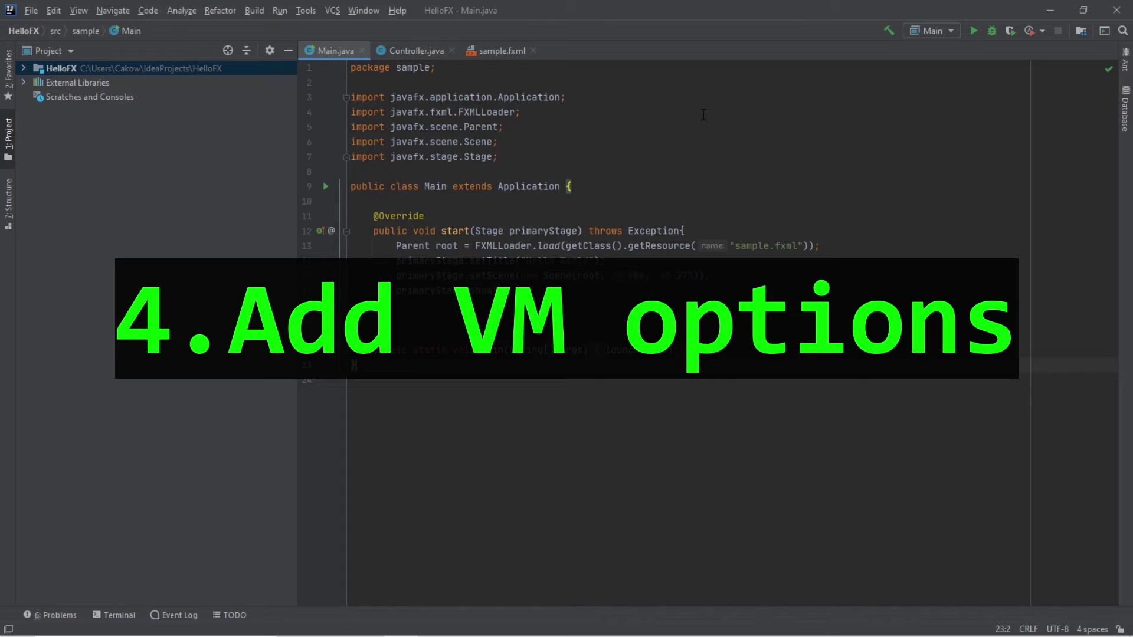
key(alt+Tab)
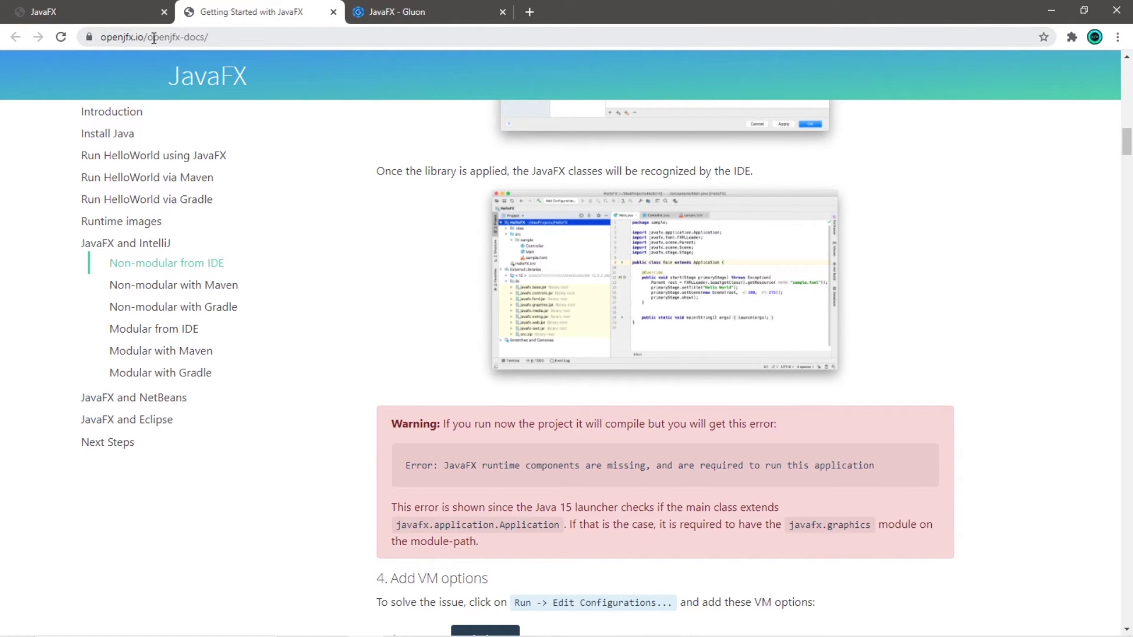
Return to the guide's non-modular IDE section at the Add VM options step
click(125, 242)
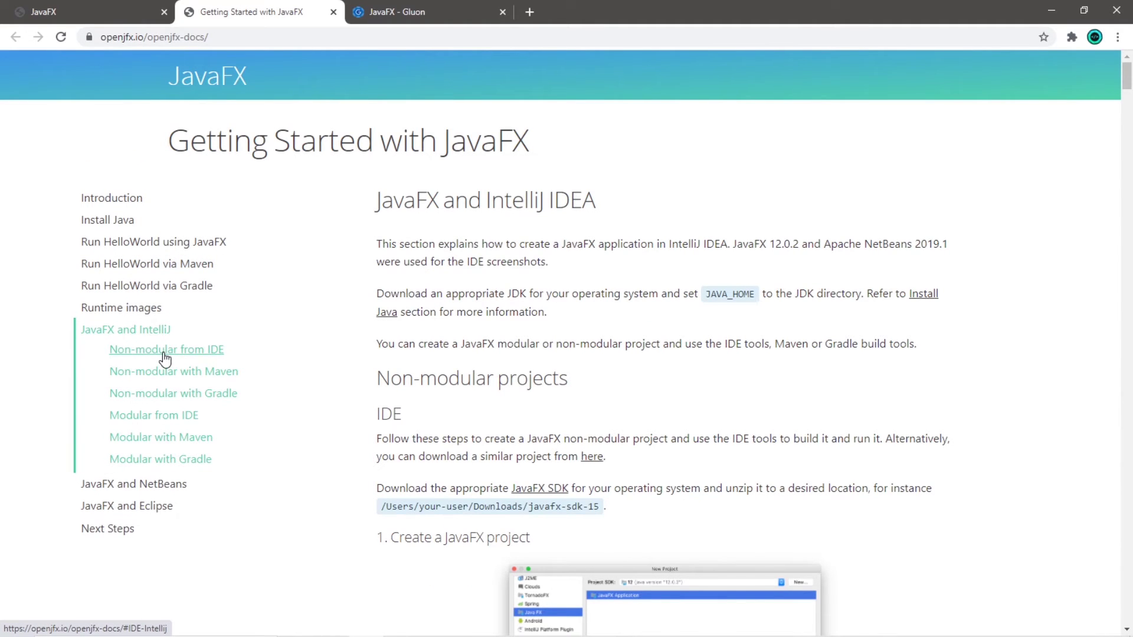
click(163, 351)
scroll(455, 233, down, 5)
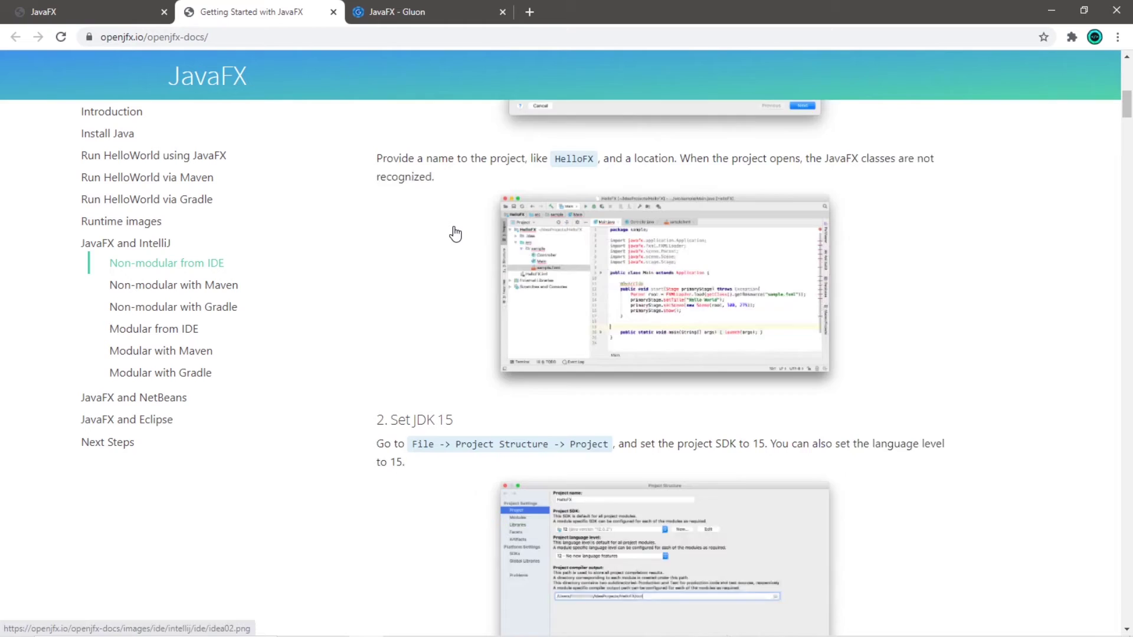
scroll(456, 233, down, 3)
scroll(455, 233, down, 5)
scroll(455, 233, down, 5)
scroll(455, 233, down, 5)
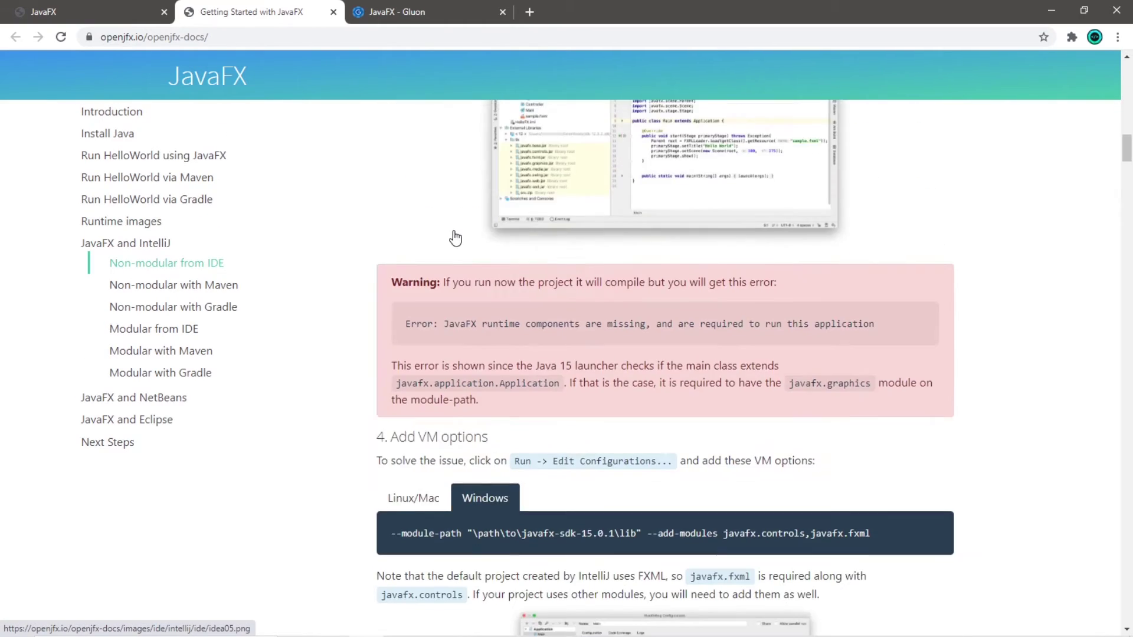
scroll(456, 233, down, 4)
drag(505, 299, 378, 295)
click(516, 301)
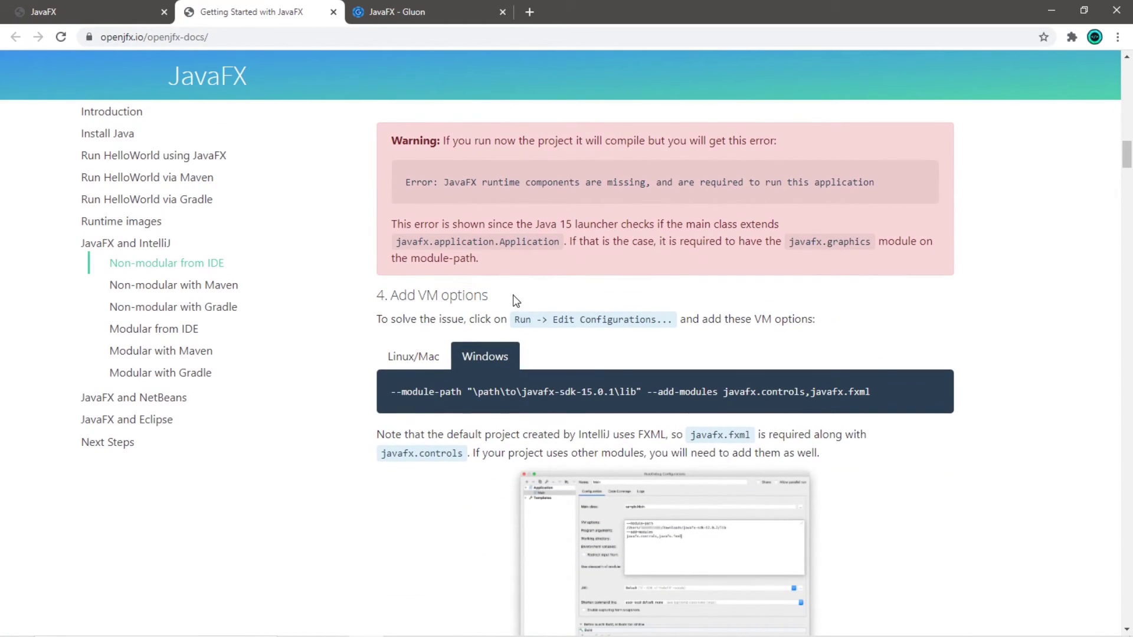
Copy the Windows VM options command after comparing it with the Linux/Mac version
click(417, 357)
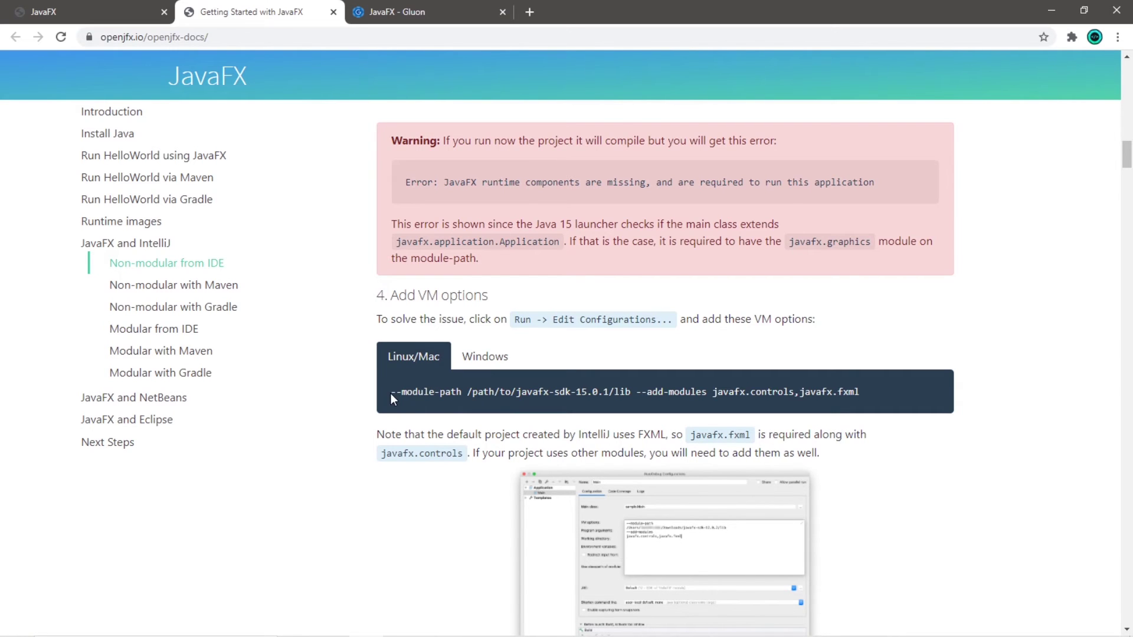
drag(391, 392, 900, 395)
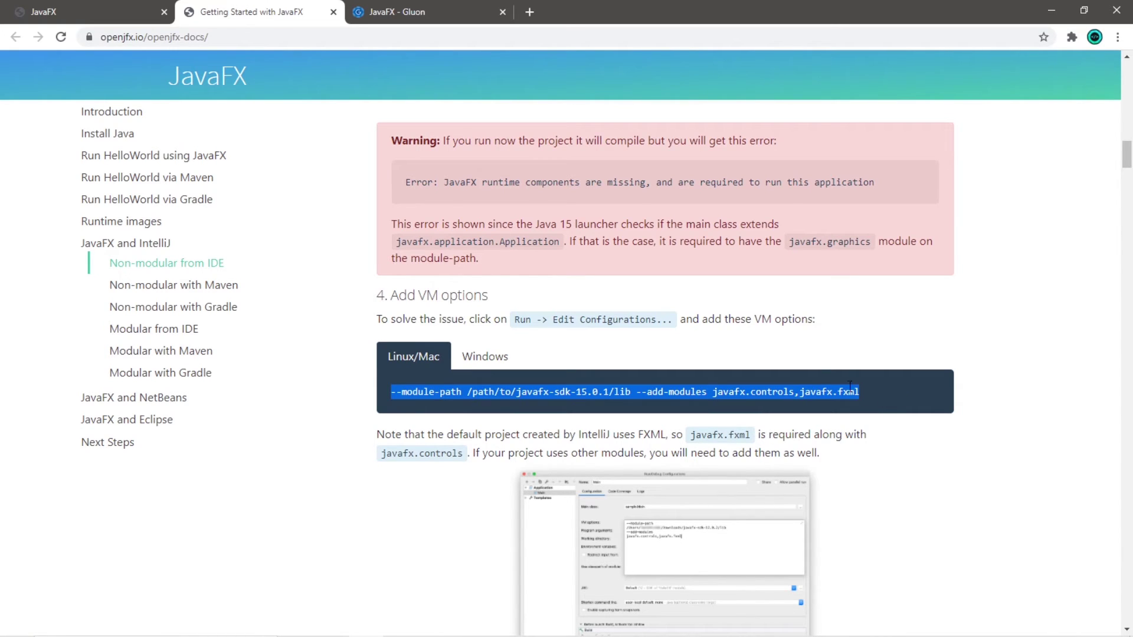
click(484, 356)
drag(390, 392, 866, 388)
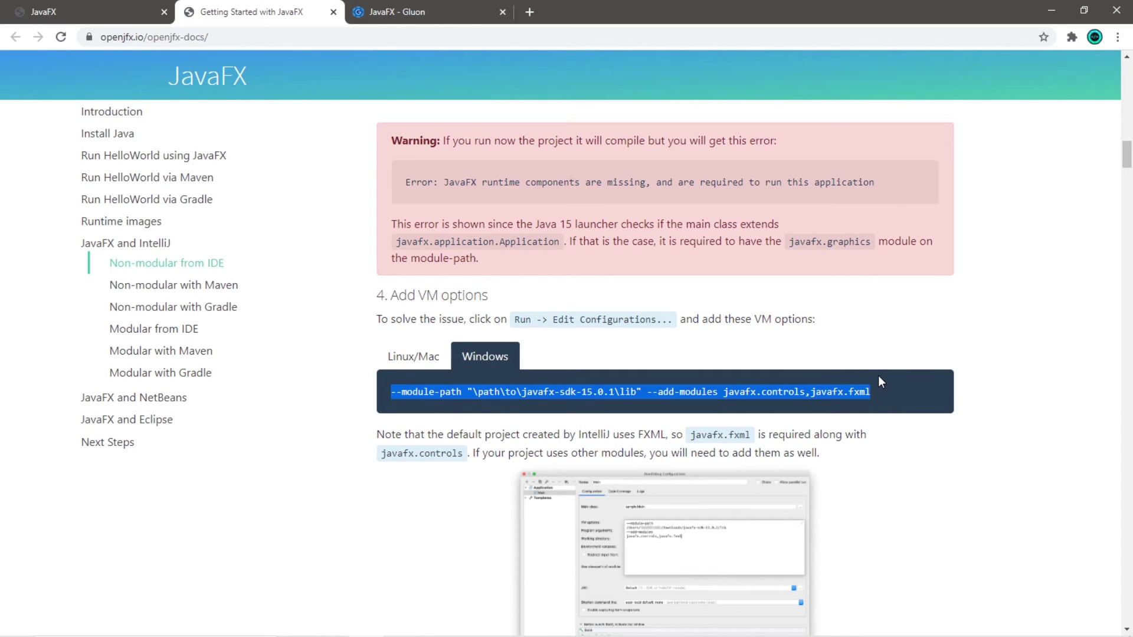
right_click(683, 390)
click(708, 402)
click(412, 356)
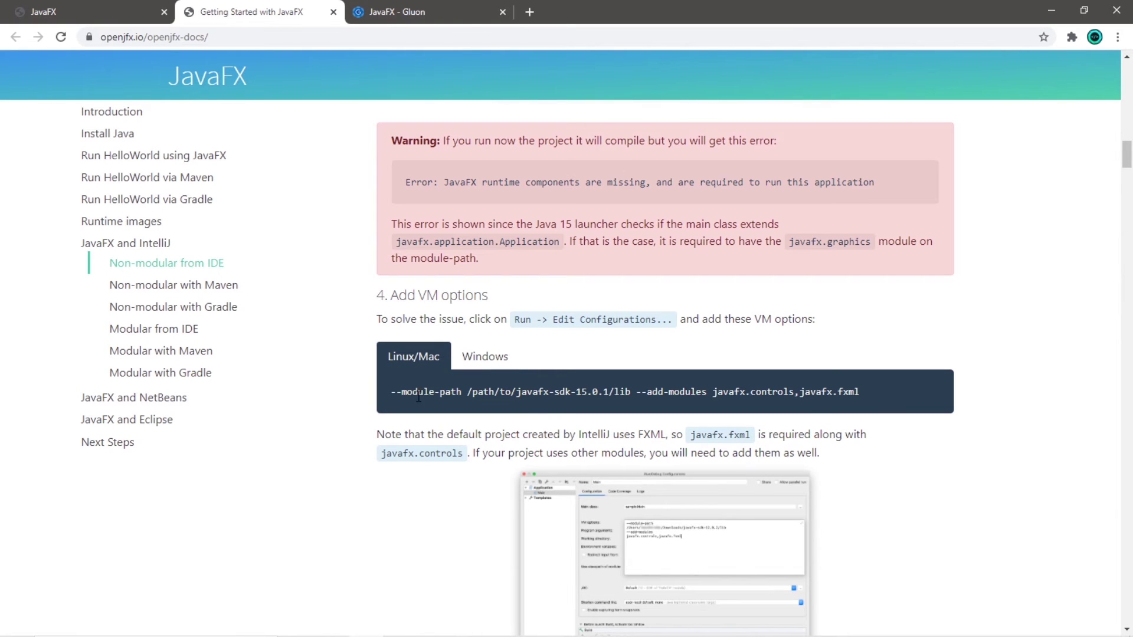
click(490, 358)
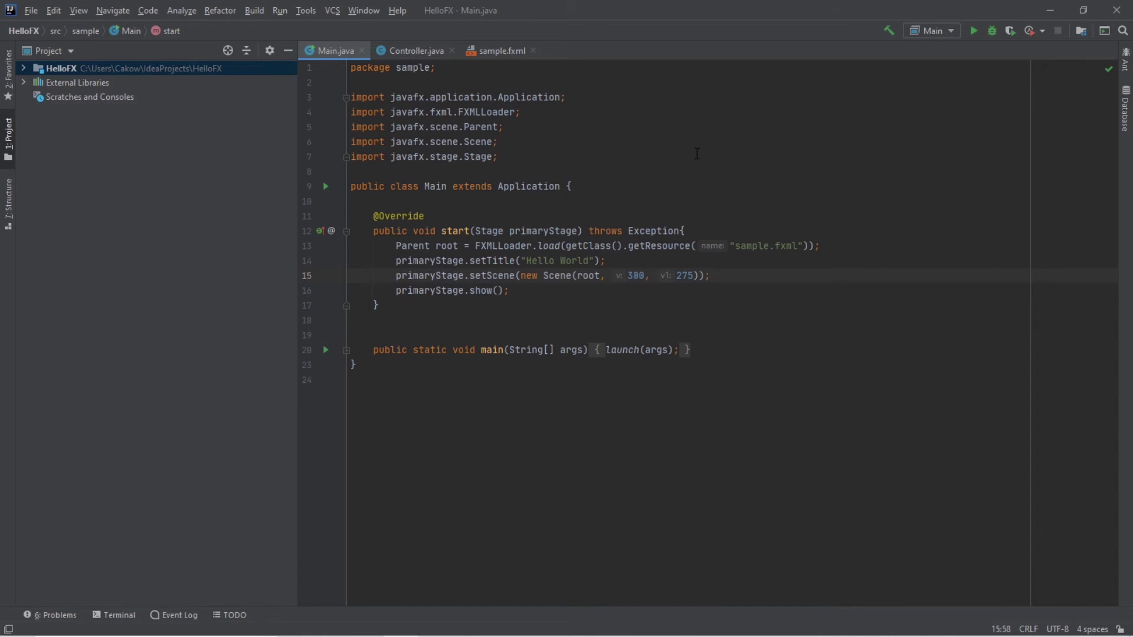
Paste the copied JavaFX VM options into the Main run configuration
click(279, 10)
click(344, 146)
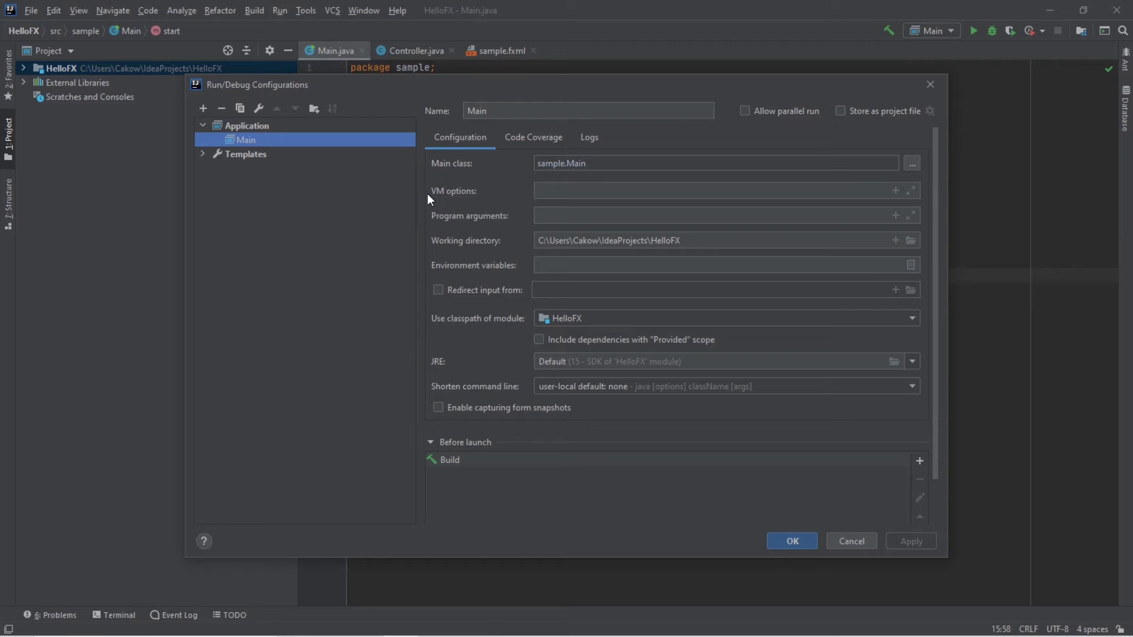
click(578, 191)
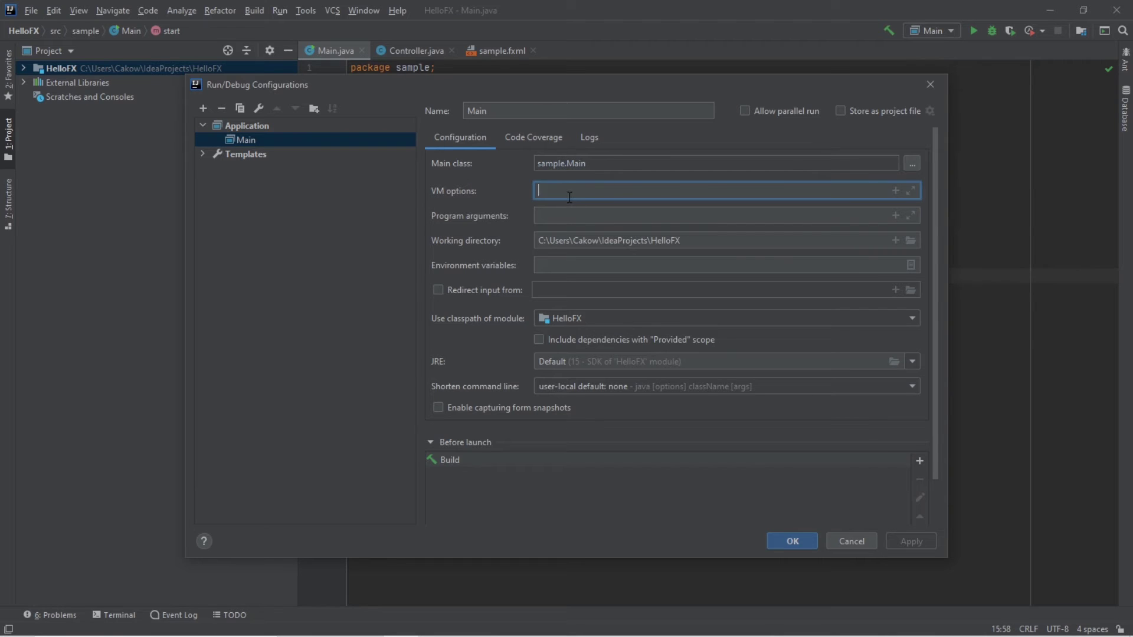
key(ctrl+v)
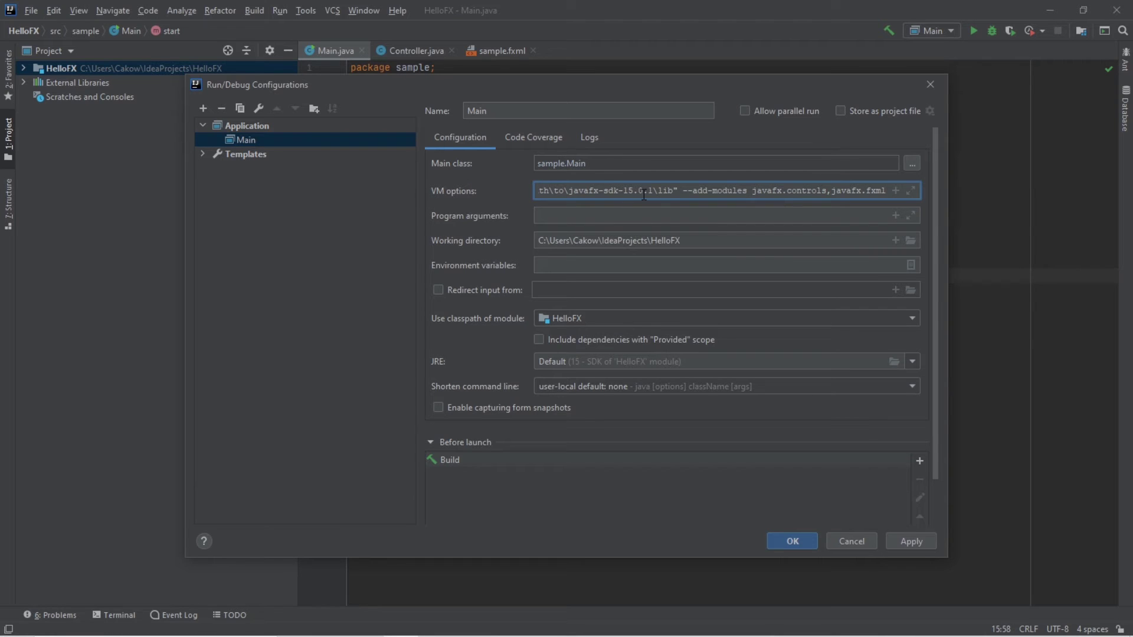
Delete the placeholder SDK path, leaving empty quotes, and bring up Downloads
drag(673, 191, 612, 190)
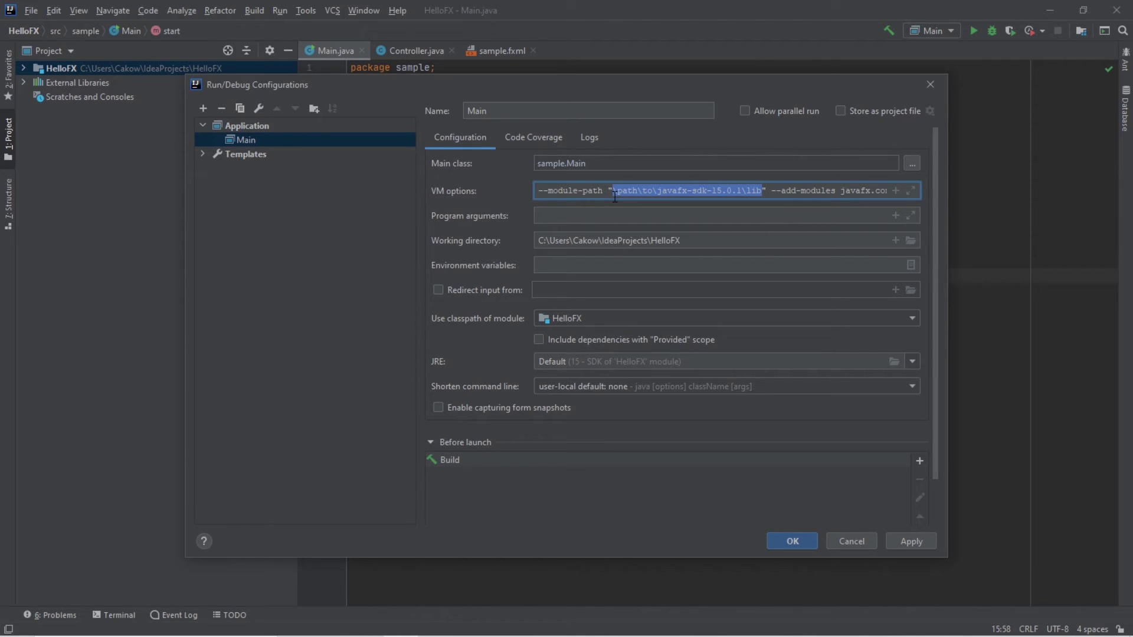
key(BackSpace)
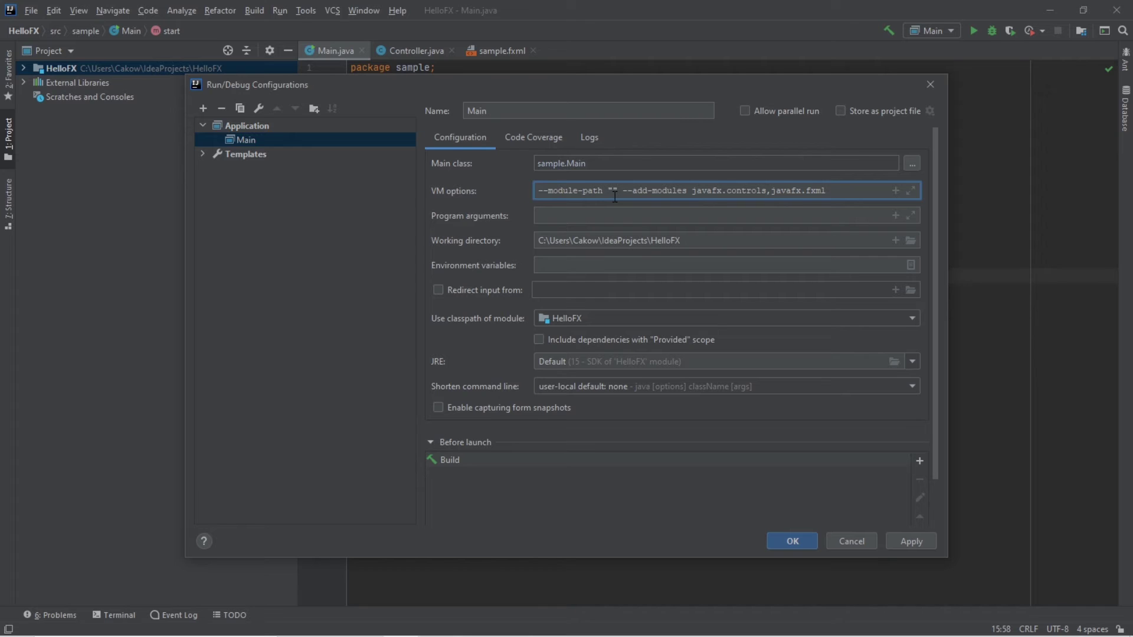
key(alt+Tab)
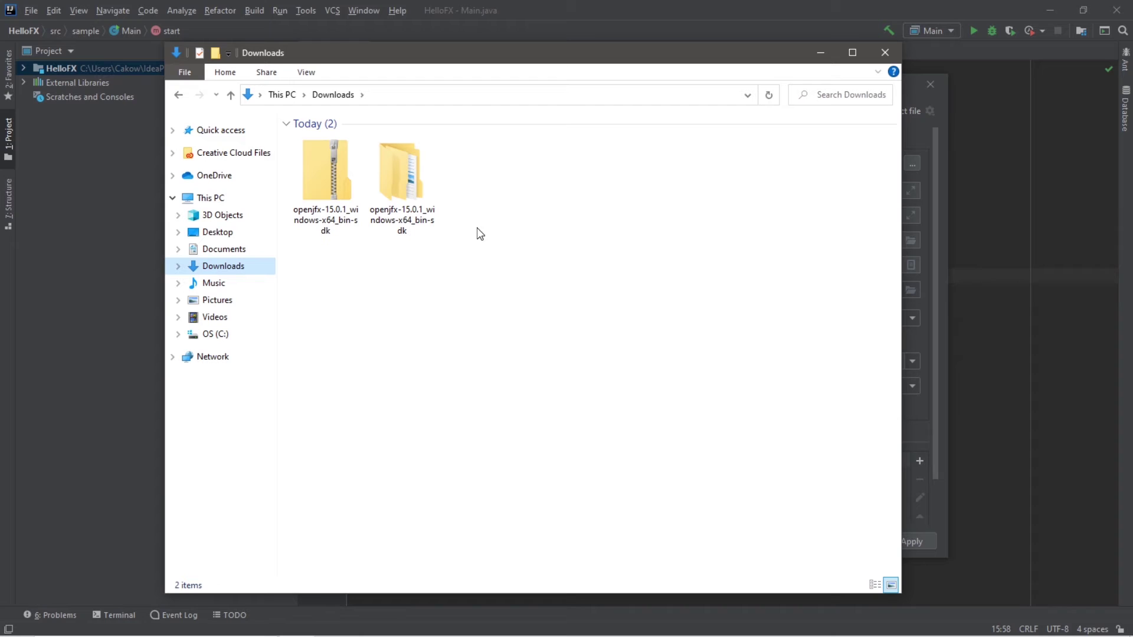
Copy the path of the openjfx javafx-sdk-15.0.1 lib folder from File Explorer
double_click(411, 193)
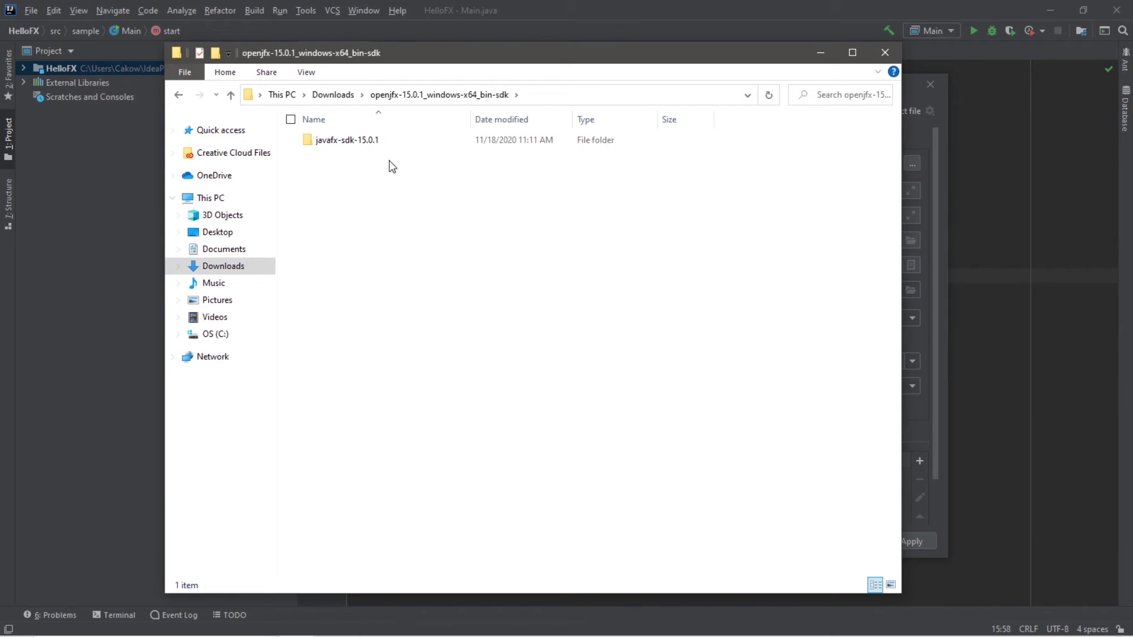
double_click(364, 138)
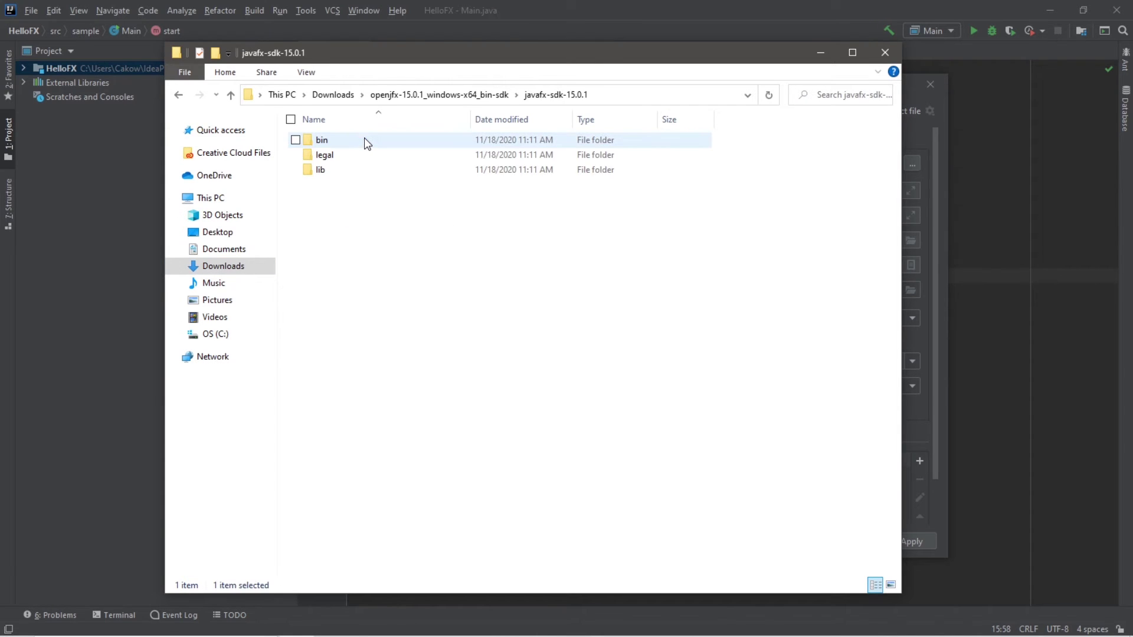
double_click(321, 169)
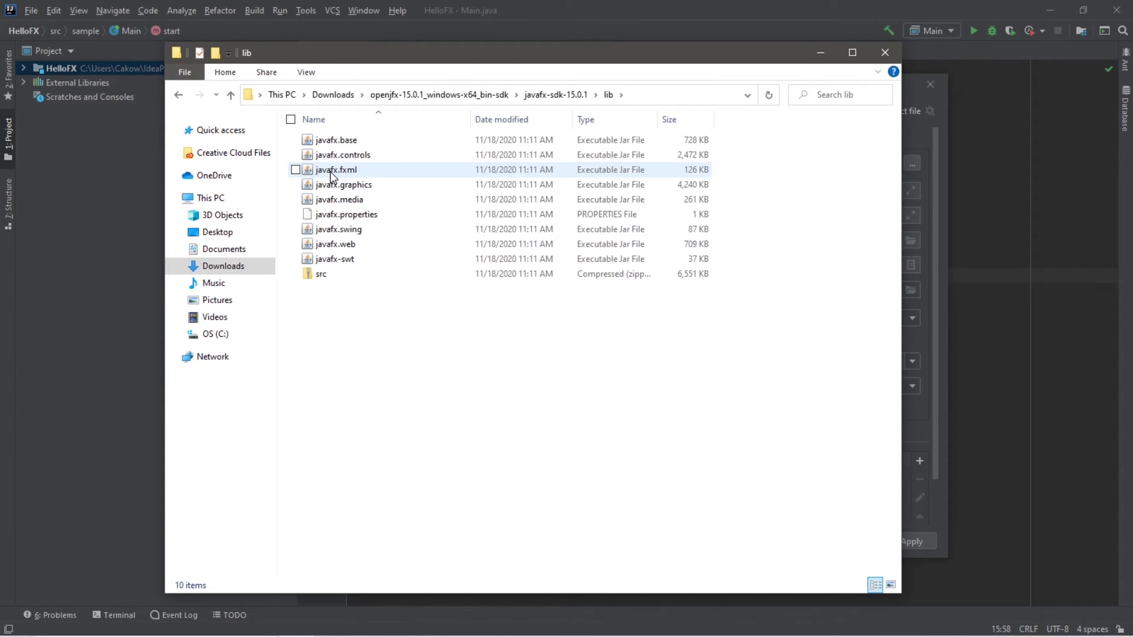
right_click(611, 97)
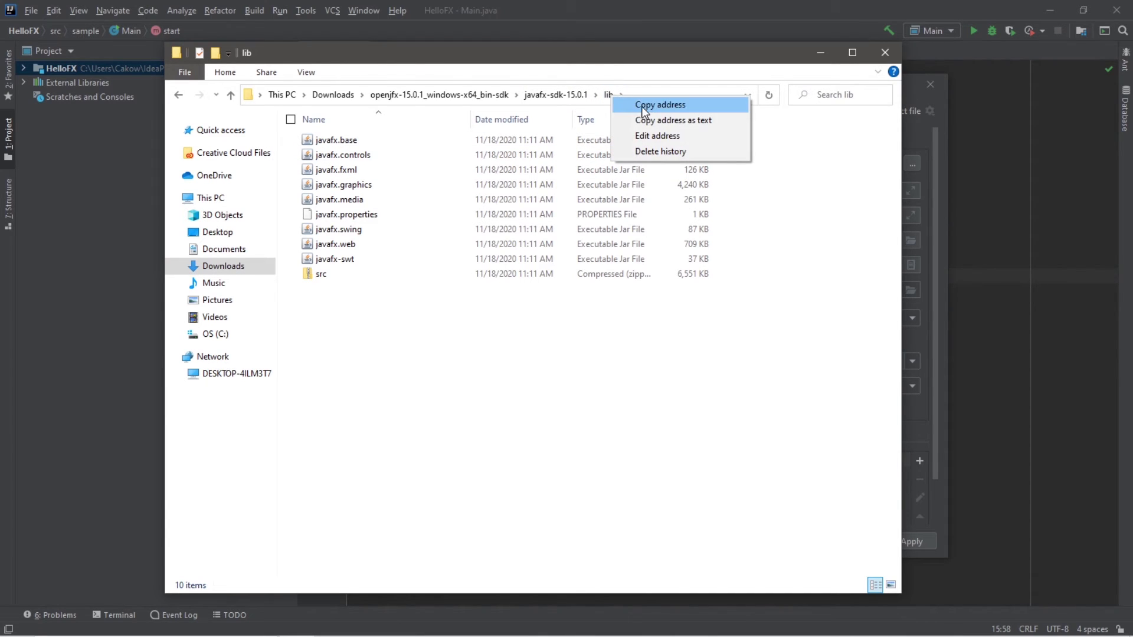
click(641, 107)
click(820, 52)
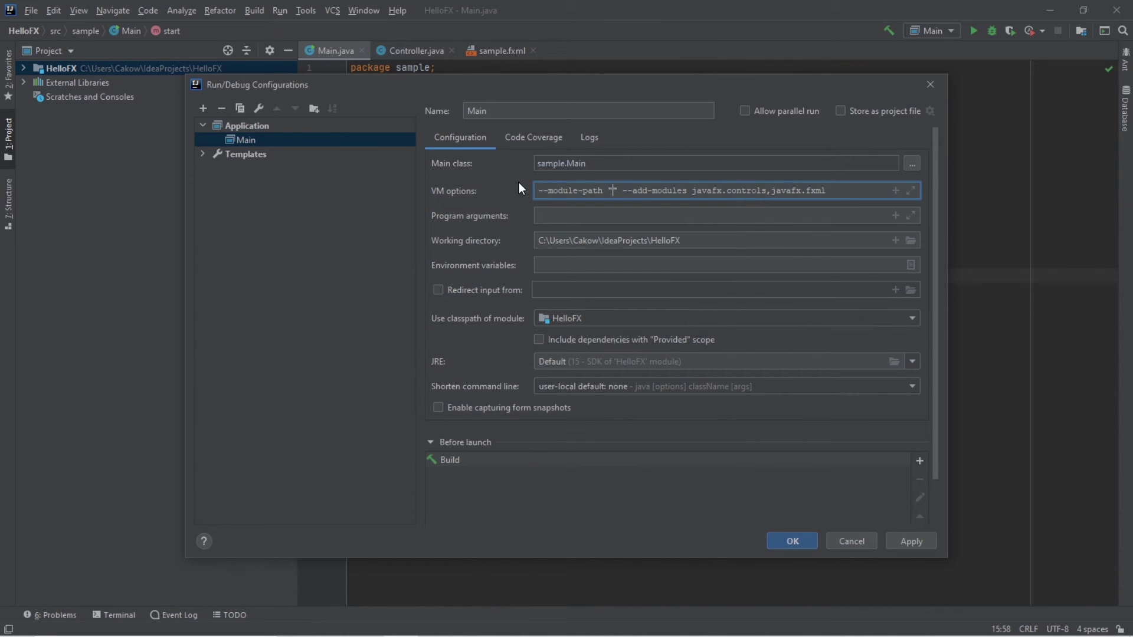
Paste the javafx-sdk-15.0.1 lib path into the VM options quotes and save the configuration
click(612, 191)
key(ctrl+v)
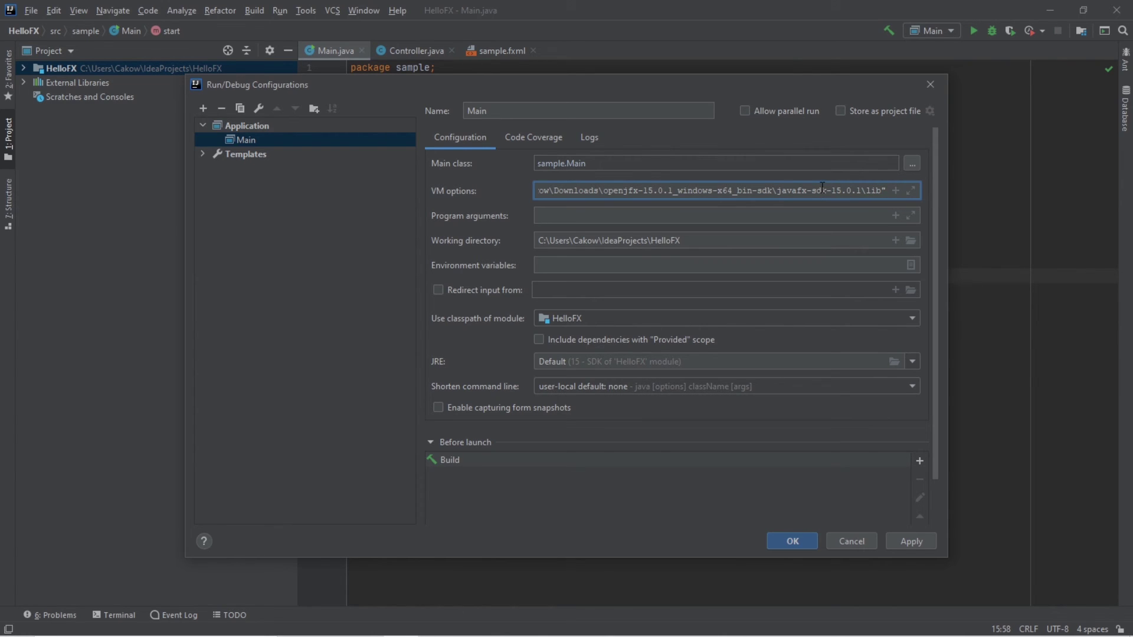
click(912, 539)
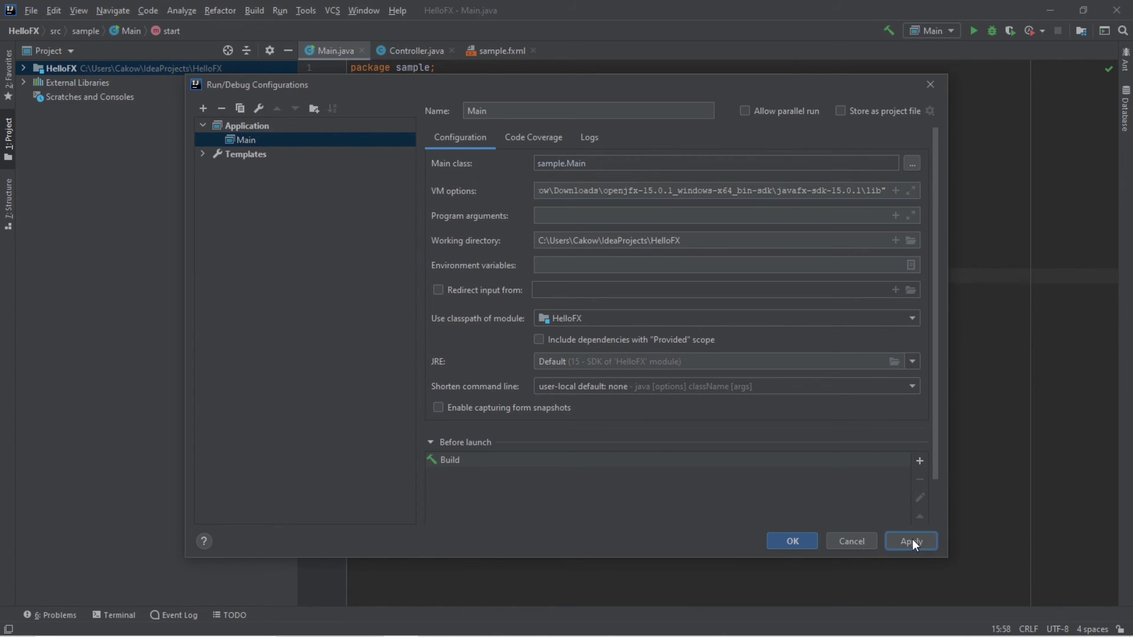
click(792, 541)
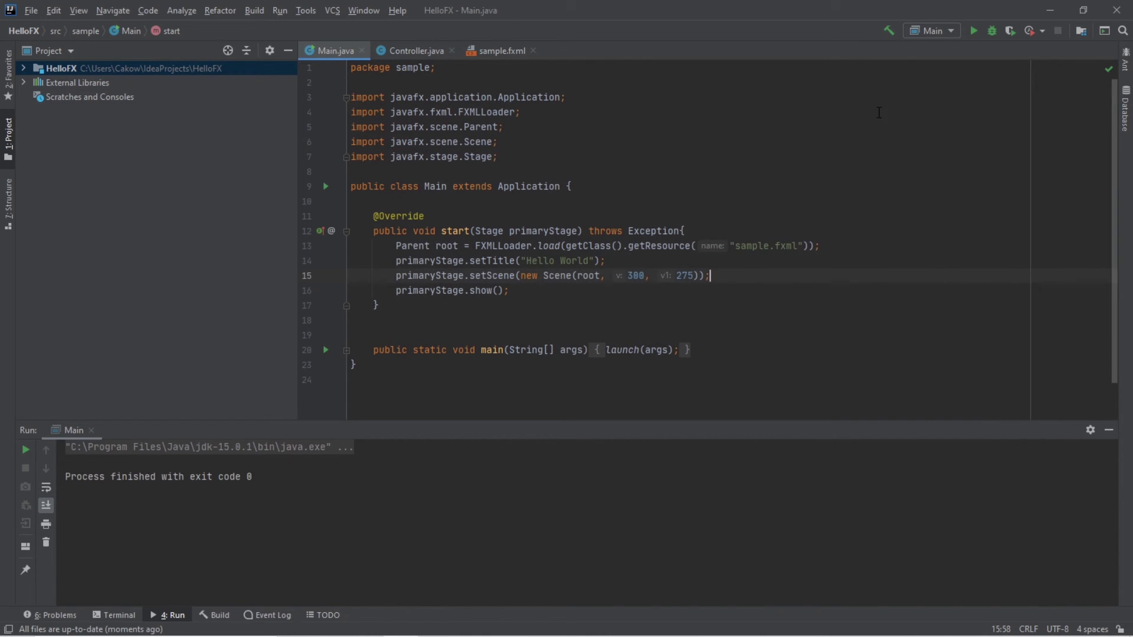
Run Main and move the resulting blank Hello World window slightly lower
click(977, 31)
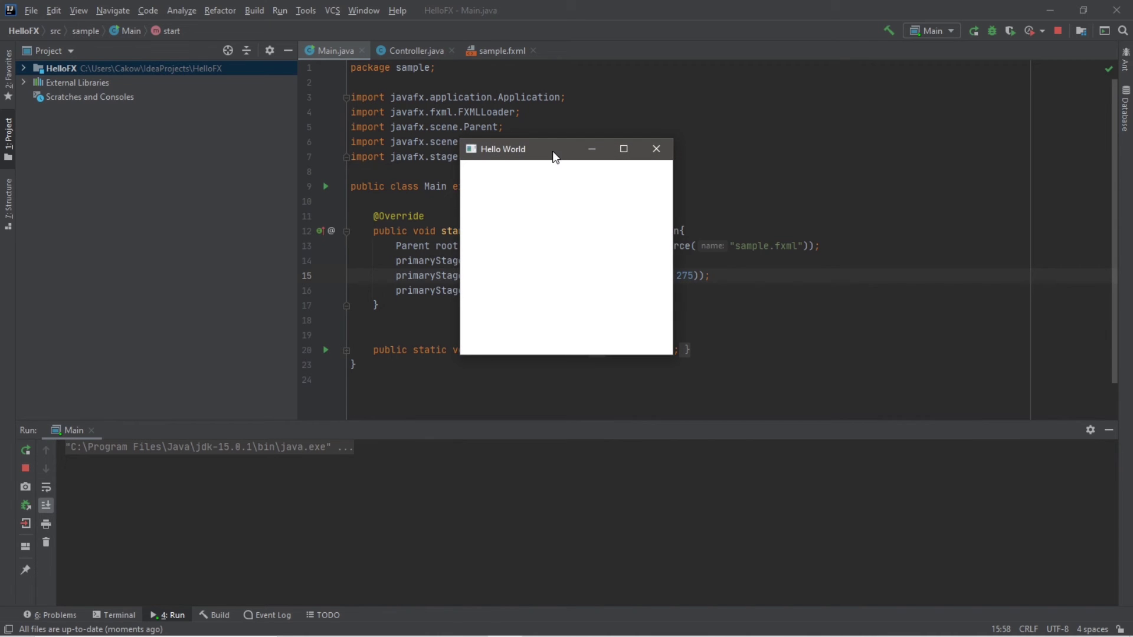
mouse_move(554, 157)
mouse_down()
mouse_move(548, 188)
mouse_move(526, 198)
mouse_move(533, 173)
mouse_up()
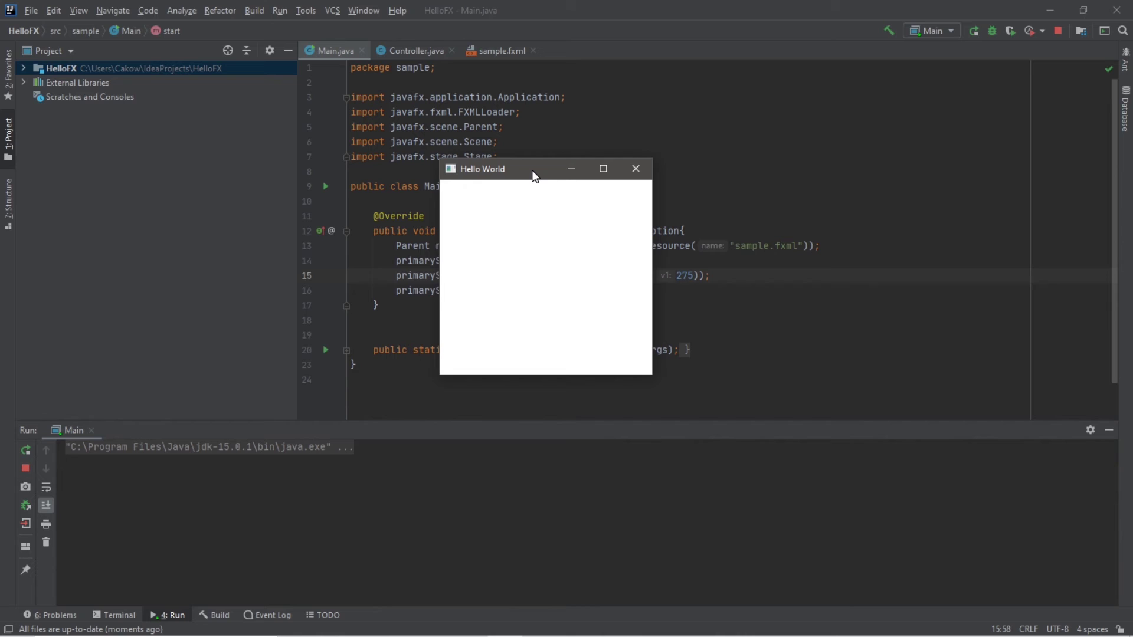